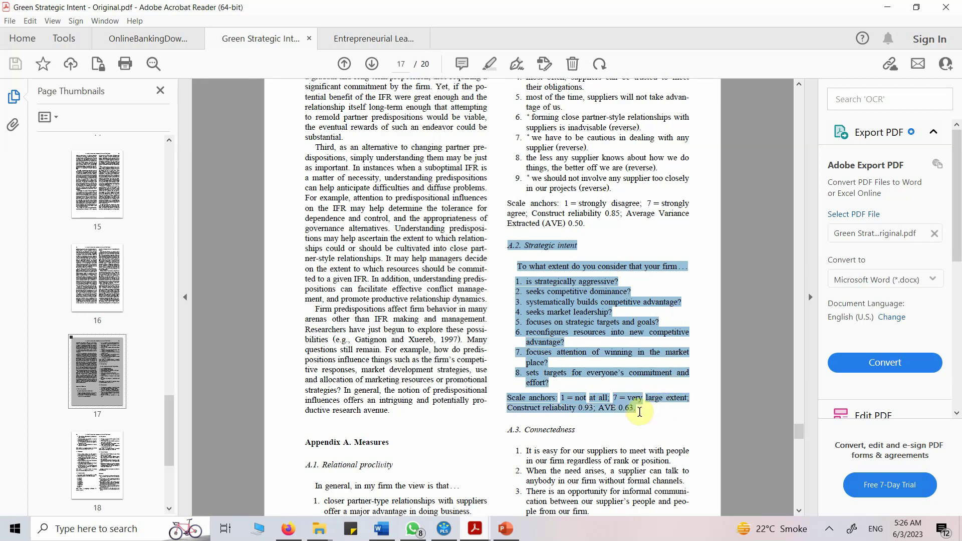
Copy the A.2 Strategic intent lead-in question and its eight numbered items from the PDF, leaving out the scale anchors
left_click(576, 313)
mouse_move(516, 281)
left_mouse_down()
mouse_move(642, 304)
mouse_move(634, 322)
left_mouse_up()
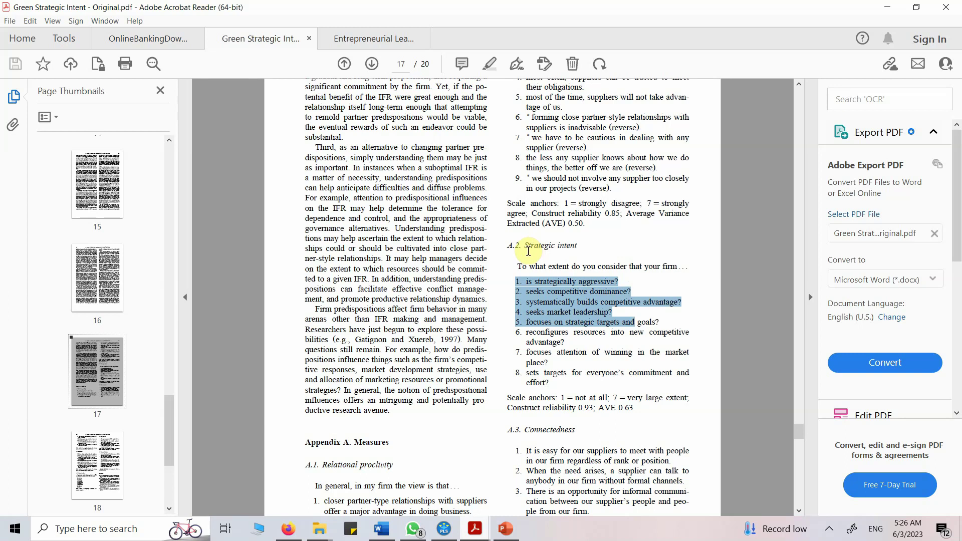
left_click(503, 290)
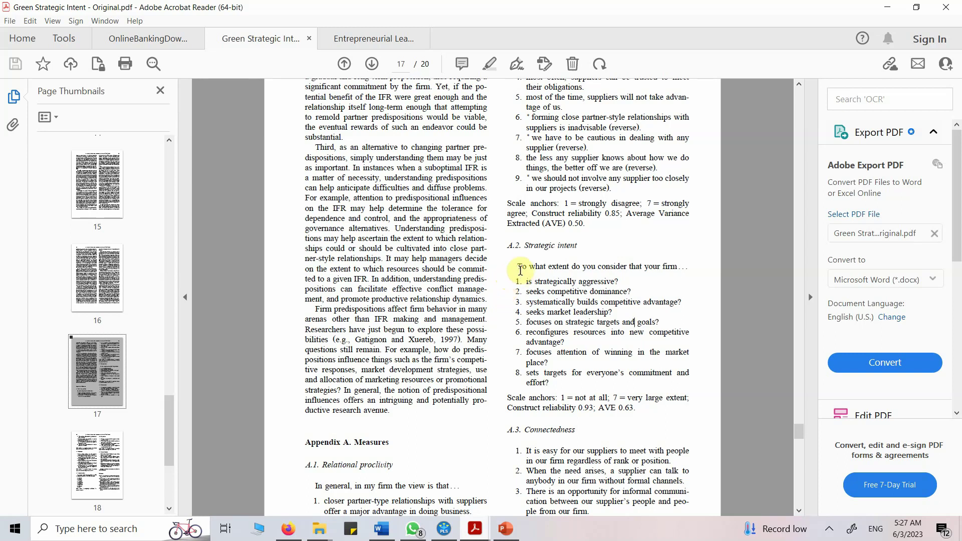
left_click_drag(517, 266, 554, 383)
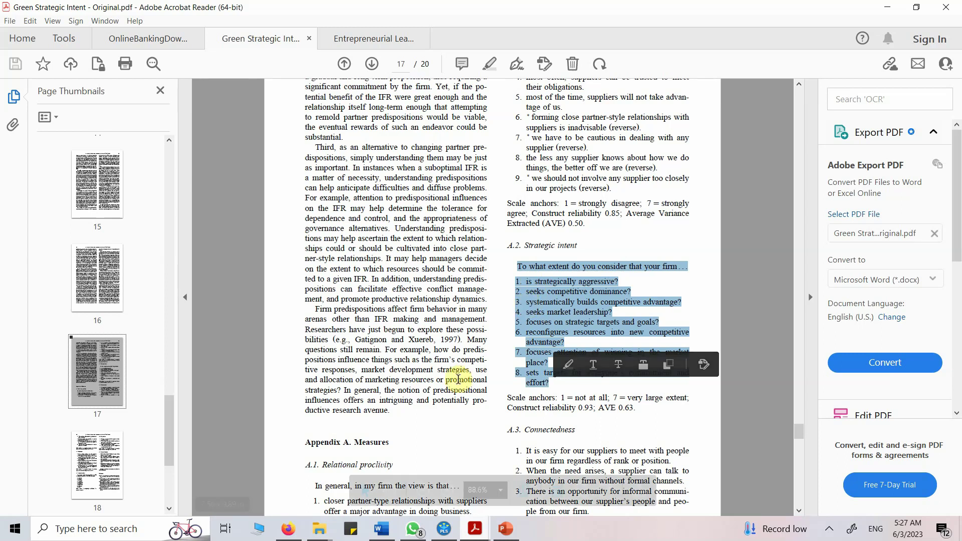
Switch to ChatGPT in Firefox and begin the message with "I have the following items to measure Strategic Intent in my research."
left_click(289, 530)
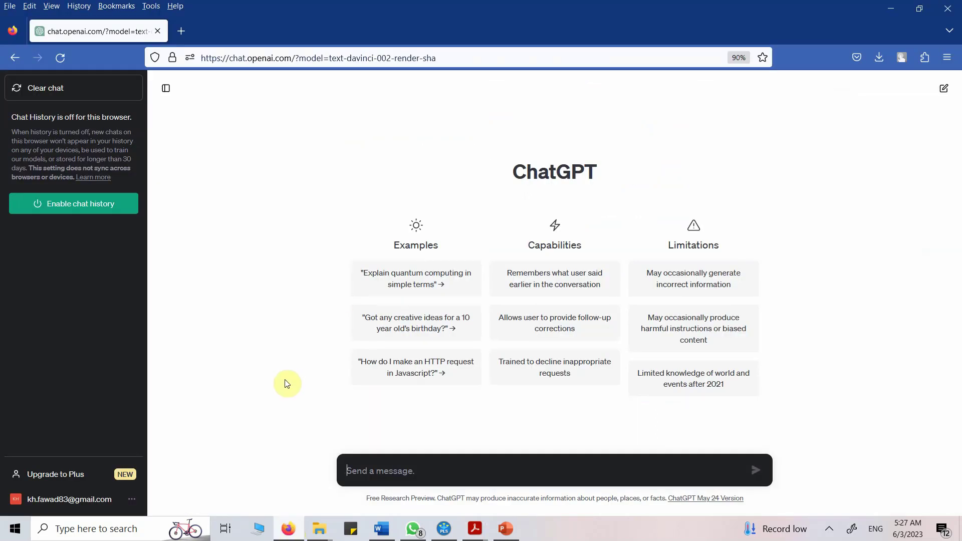
type("I have")
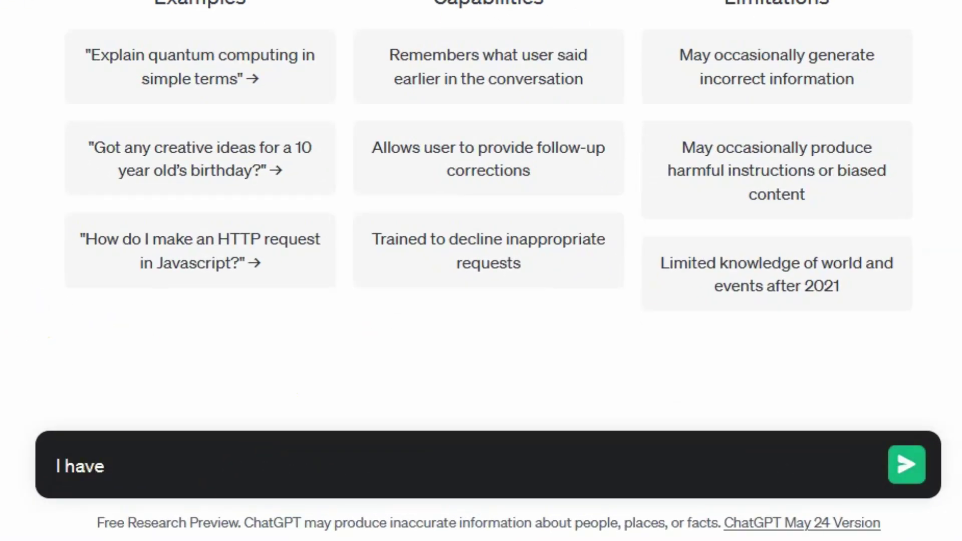
type(" the following")
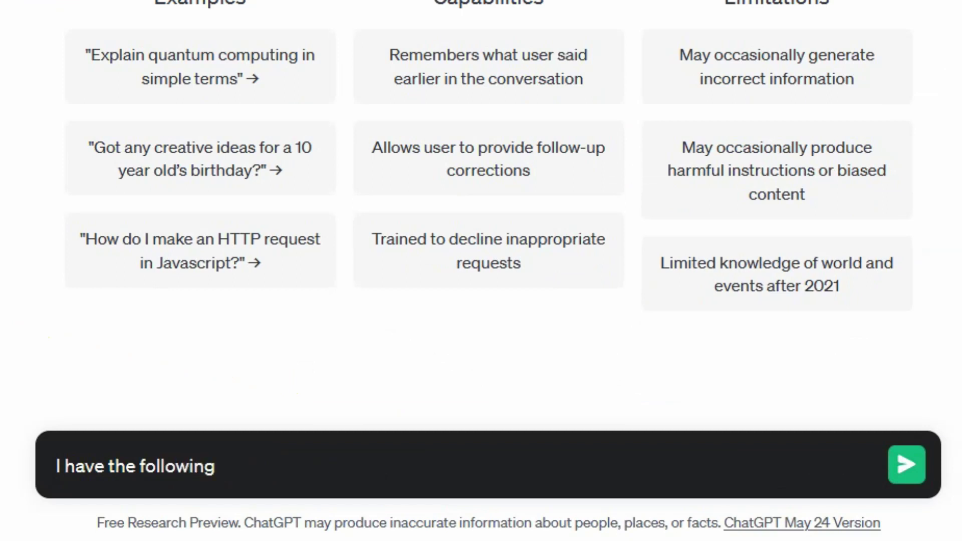
type(" items to measur")
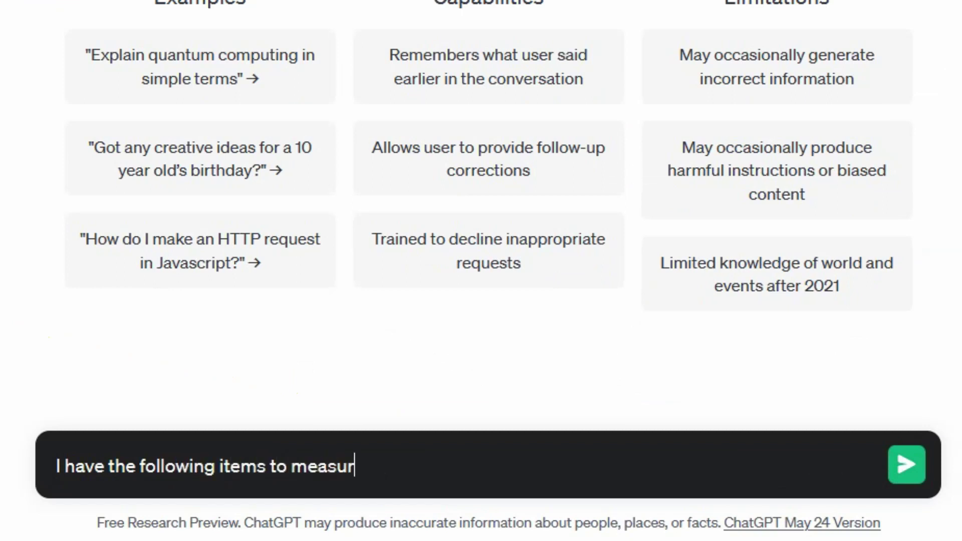
type("e Strate")
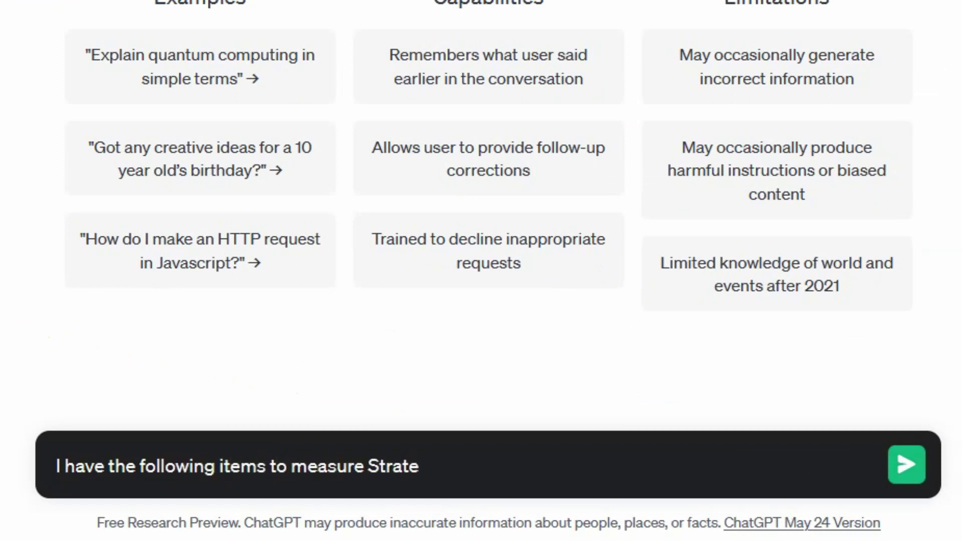
type("gic Intent in ")
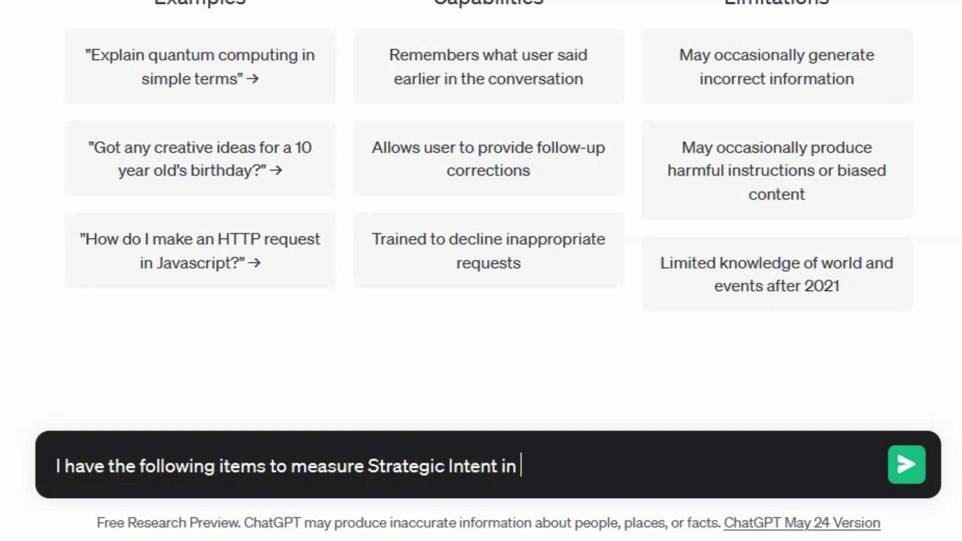
type("my research.")
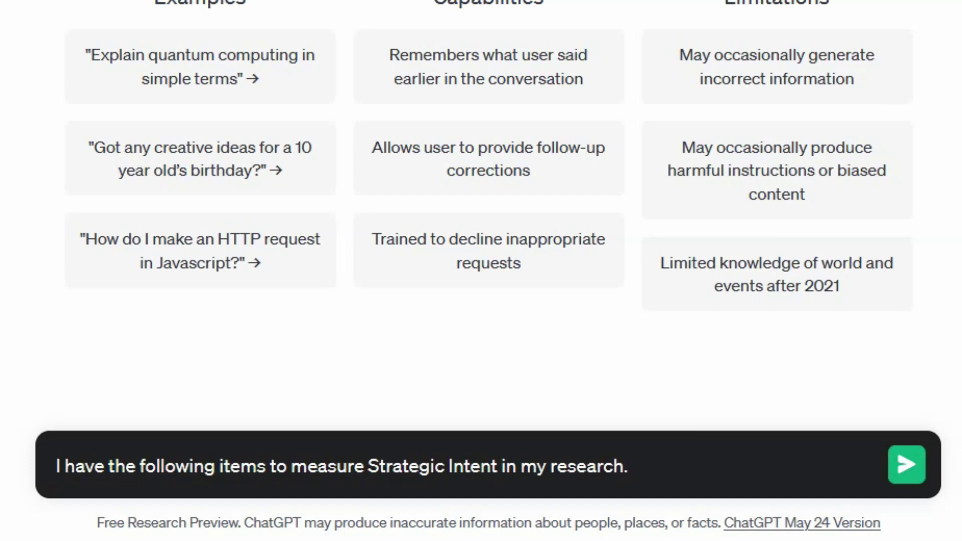
Continue the message with "However, i want to change the items to measure Strategic Sustainability Intent."
type(" Howeve")
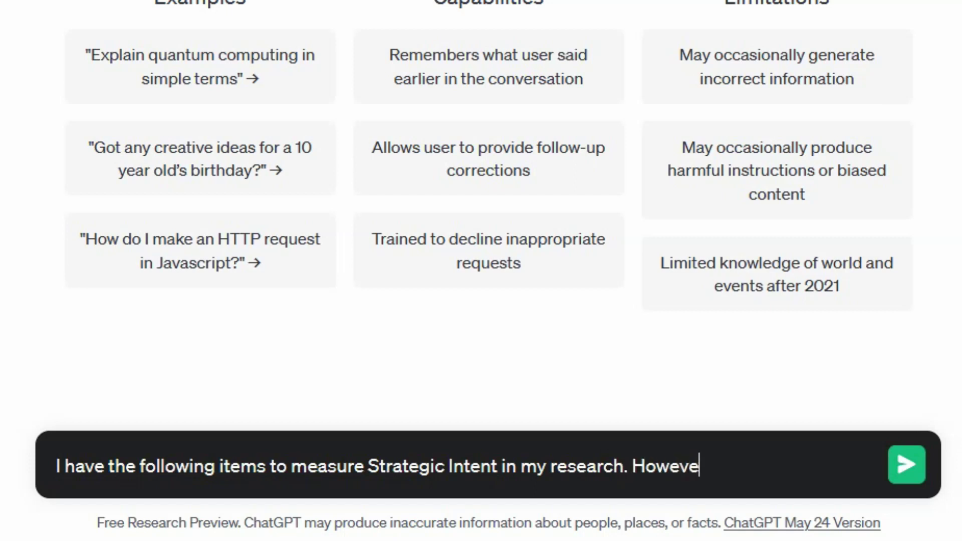
type("r, i want to")
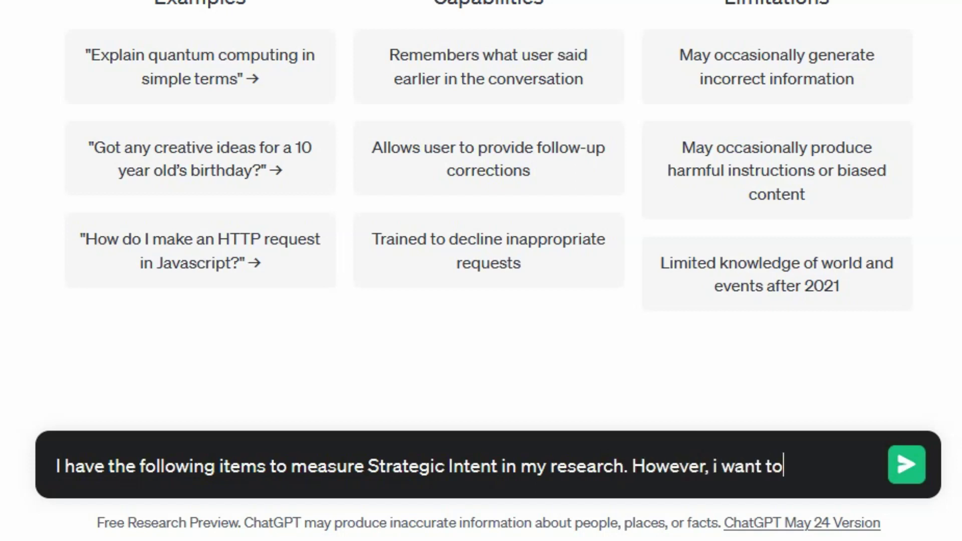
type(" change the ite")
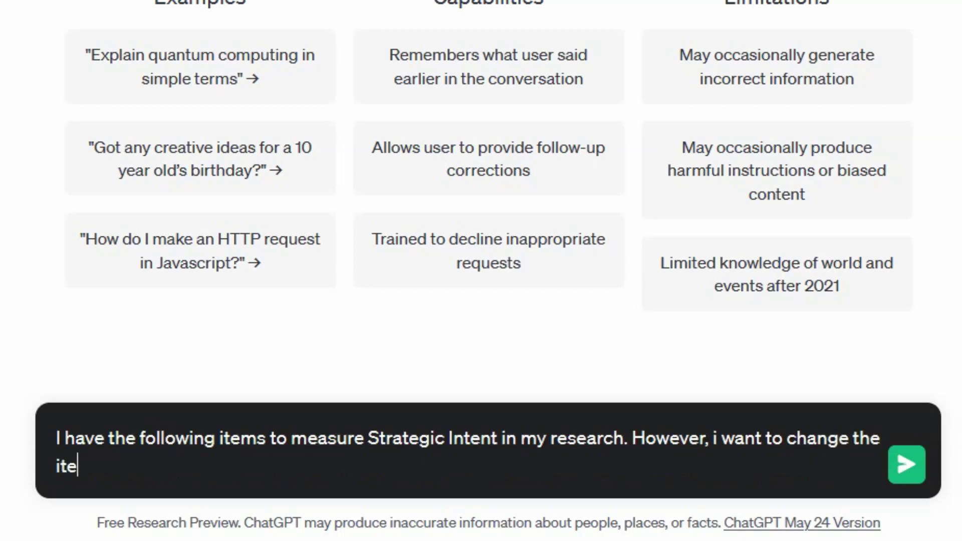
type("ms to measure")
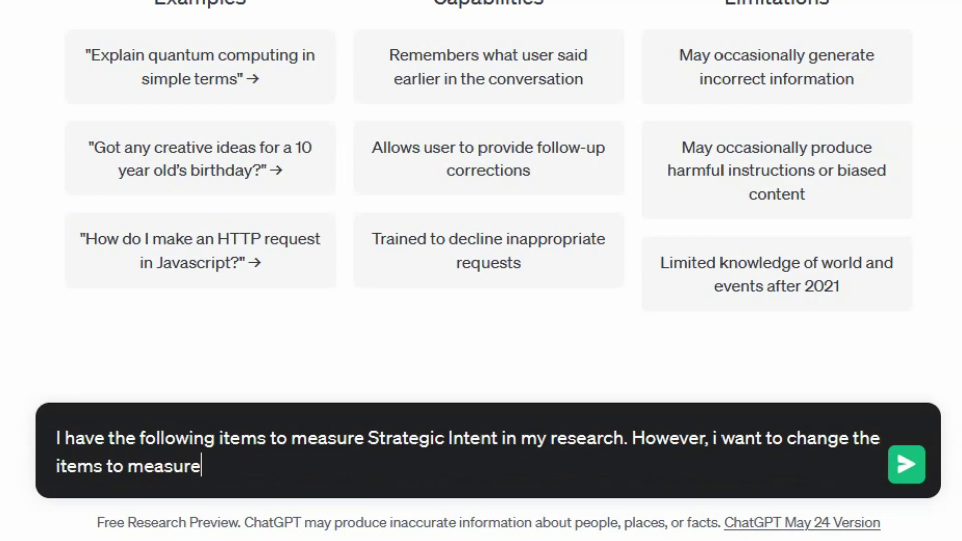
type(" Strategic Sus")
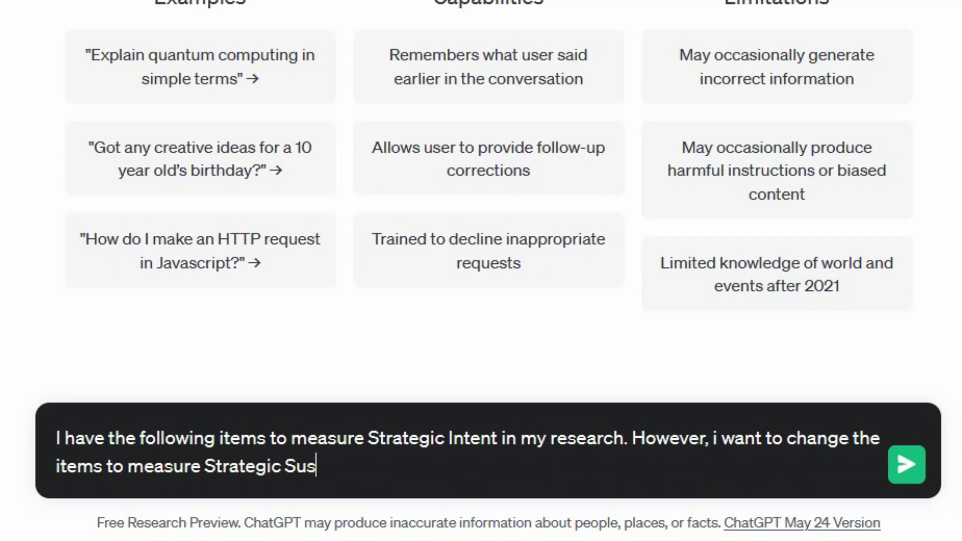
type("tainability")
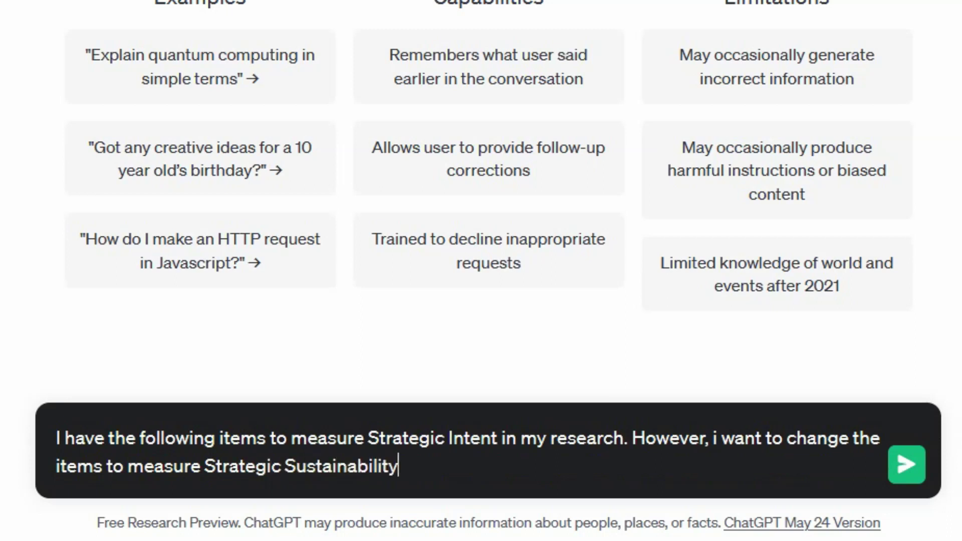
type(" Intent.")
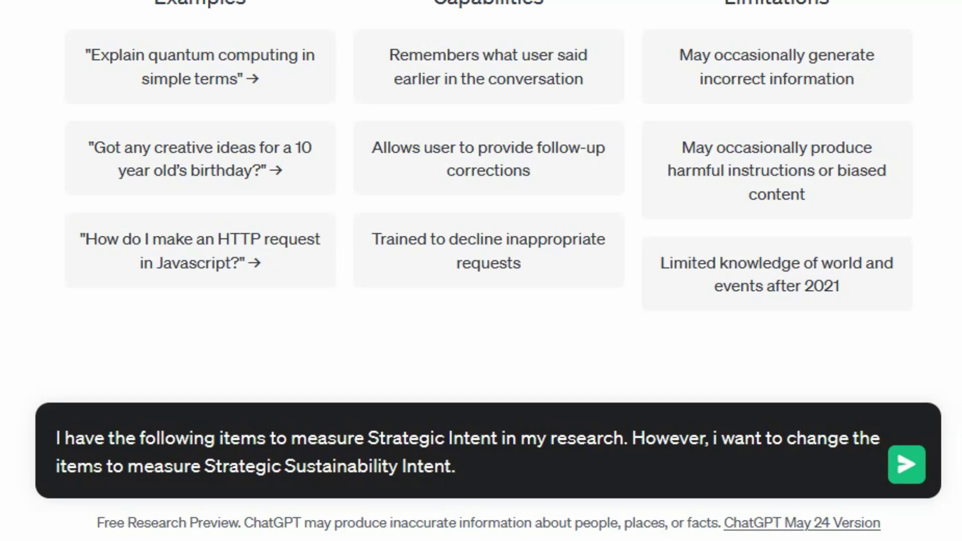
Add the request "Can you change the items to measure Strategic Sustainability Intent." to the message
type(" Can you ")
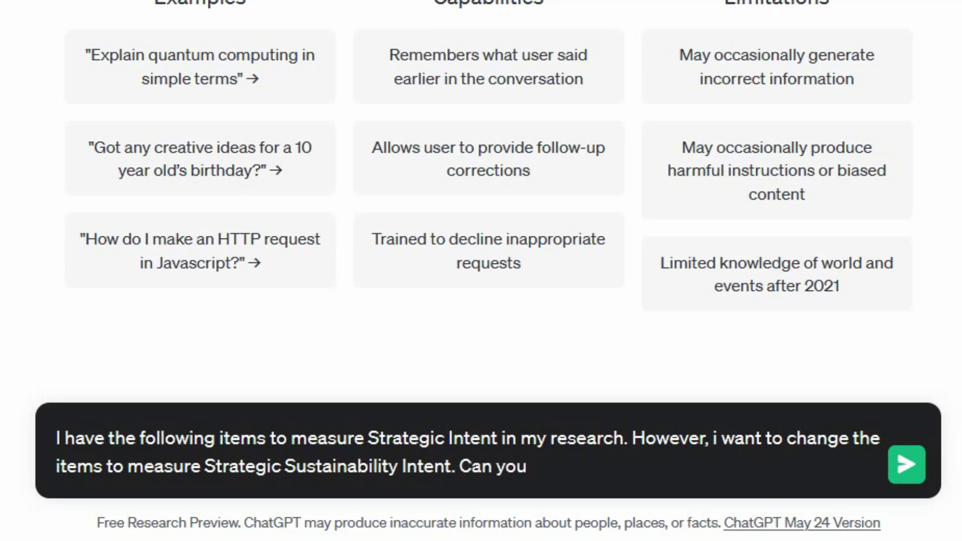
type("change the items ")
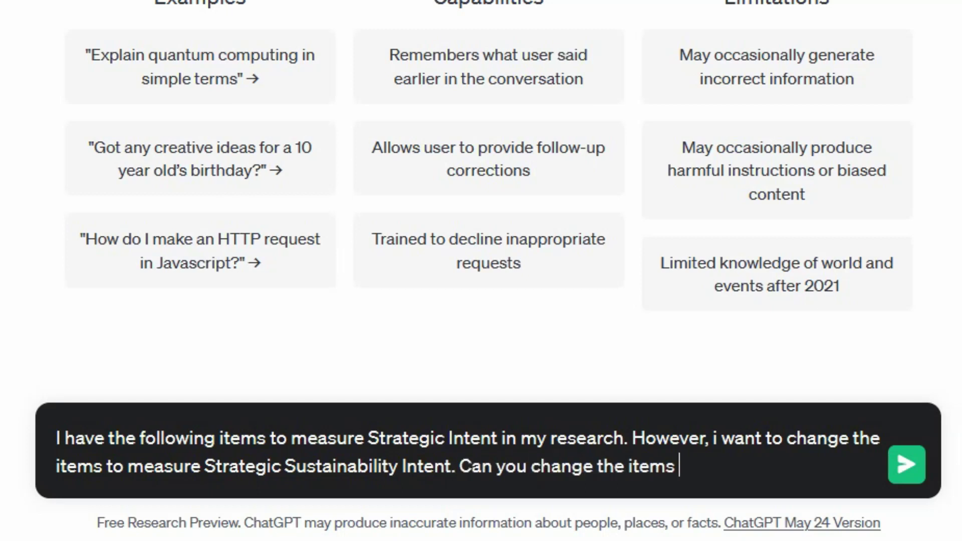
type("to measau")
key("BackSpace")
key("BackSpace")
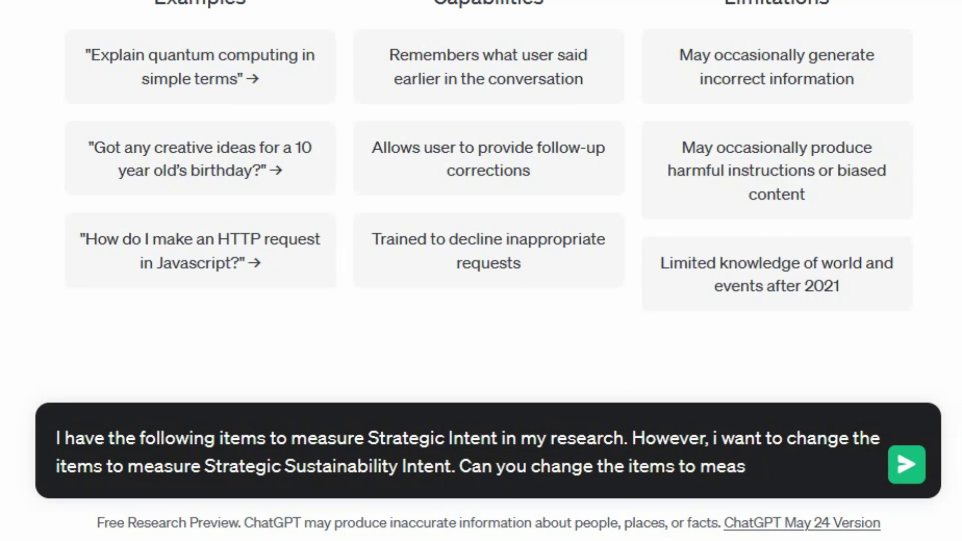
type("ure Strategic Sust")
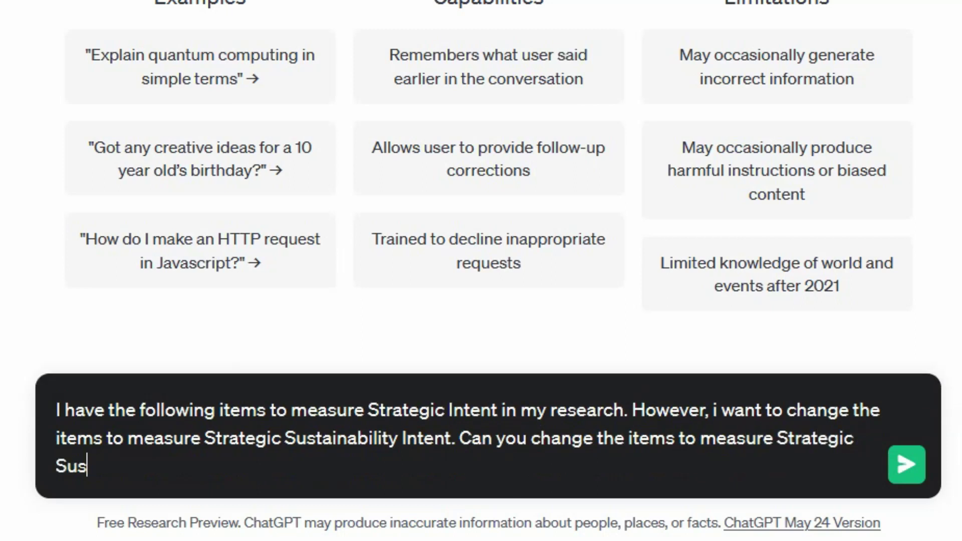
type("ainability Int")
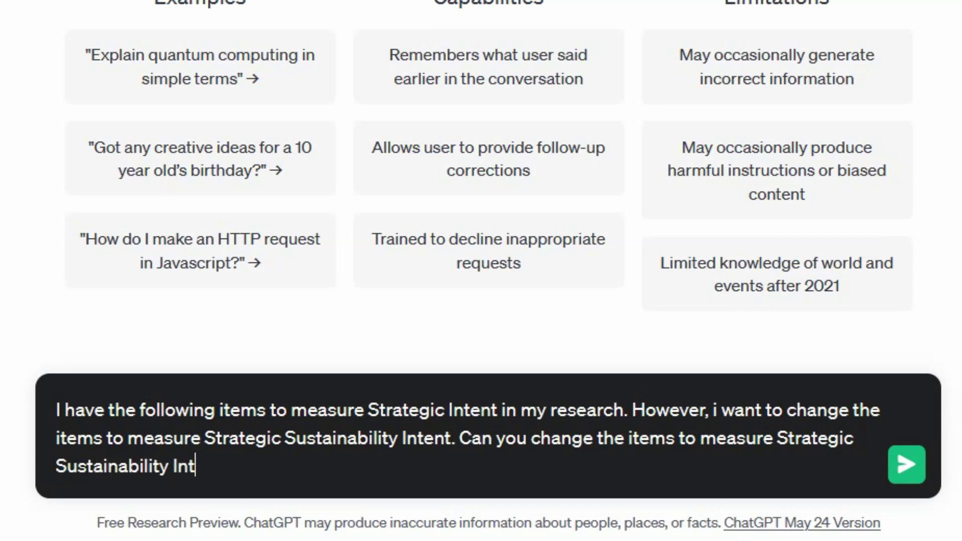
type("ent.")
Paste the copied lead-in question and eight items beneath the request, separated by a blank line
key("shift+Return")
key("shift+Return")
key("ctrl+v")
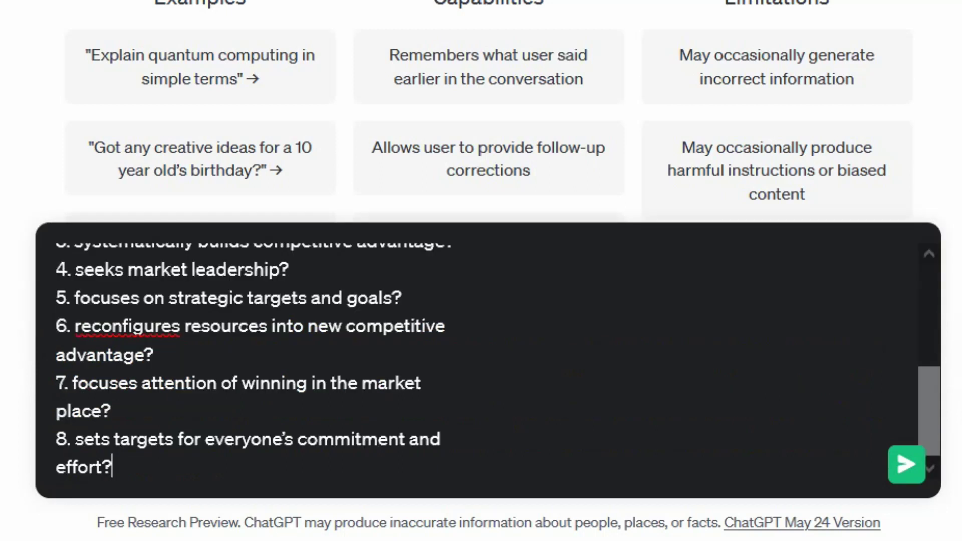
Join the broken lines of items 8, 7 and 6 so each item sits on a single line
key("BackSpace")
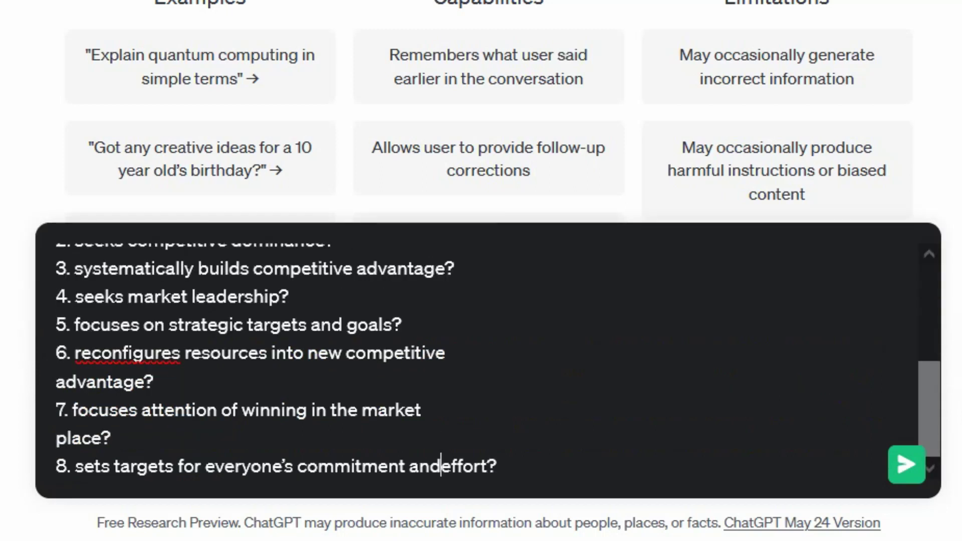
key("BackSpace")
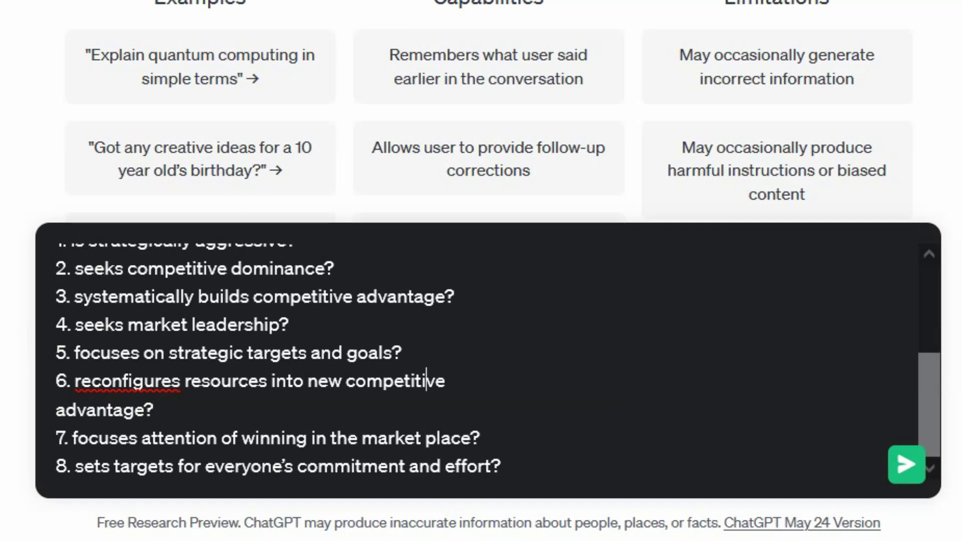
key("End")
key("Delete")
Remove "Strategic Sustainability Intent." from the end of the request sentence above the items
key("Up")
key("Up")
key("Up")
key("Up")
key("Up")
key("Up")
key("Up")
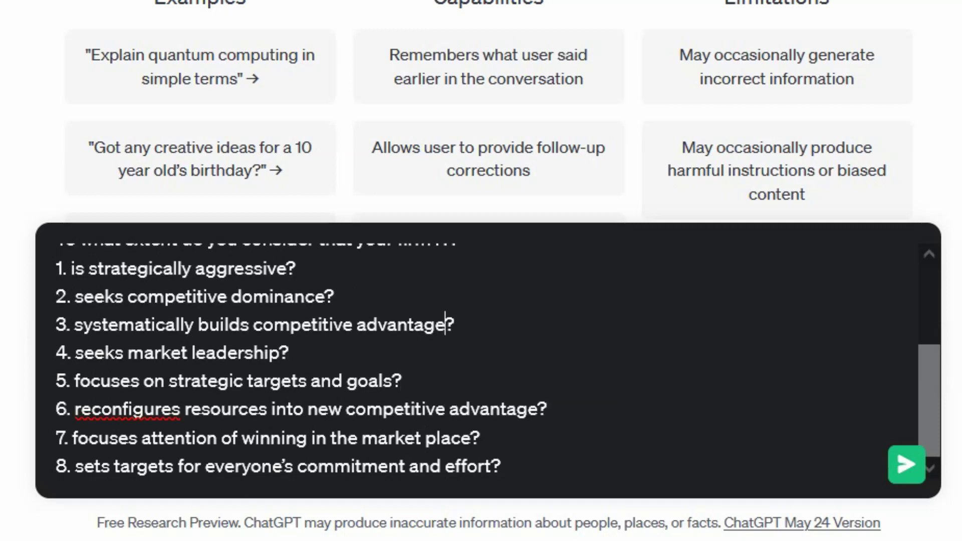
key("shift+Home")
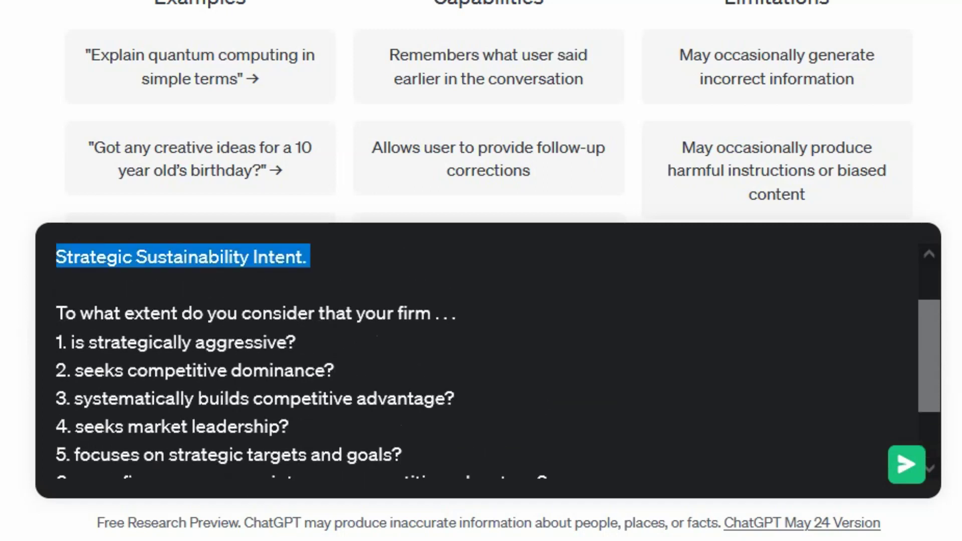
key("ctrl+v")
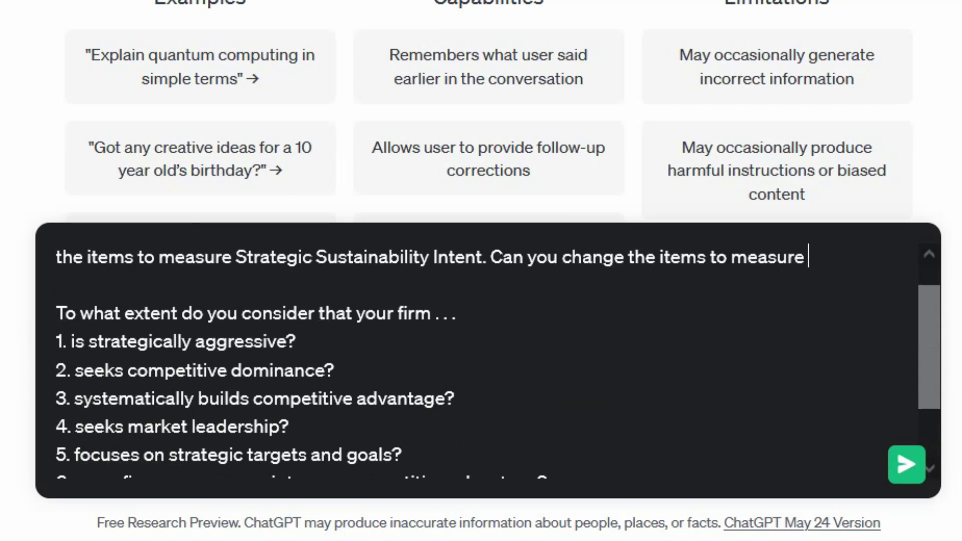
Move the lead-in "To what extent do you consider that your firm . . ." to the start of item 1, after its number
key("shift+Home")
key("ctrl+c")
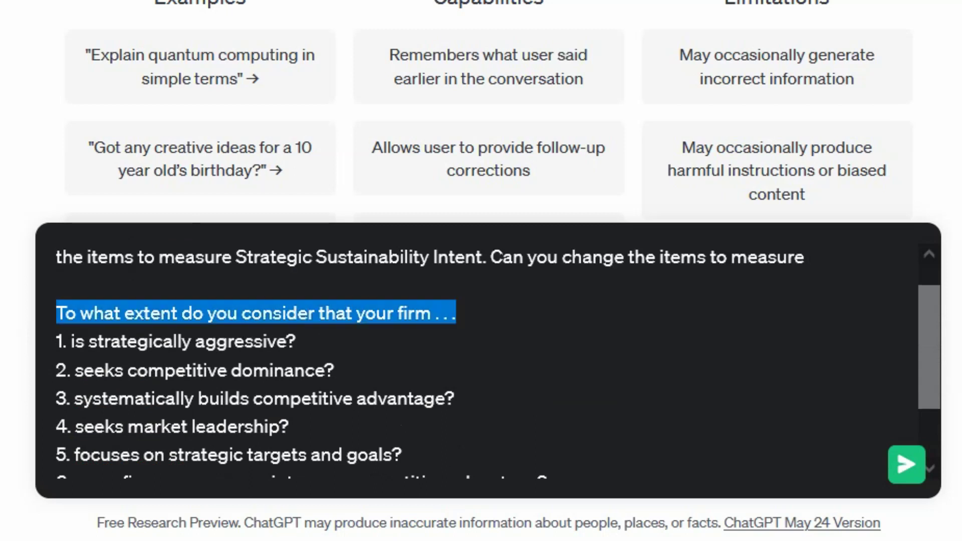
key("BackSpace")
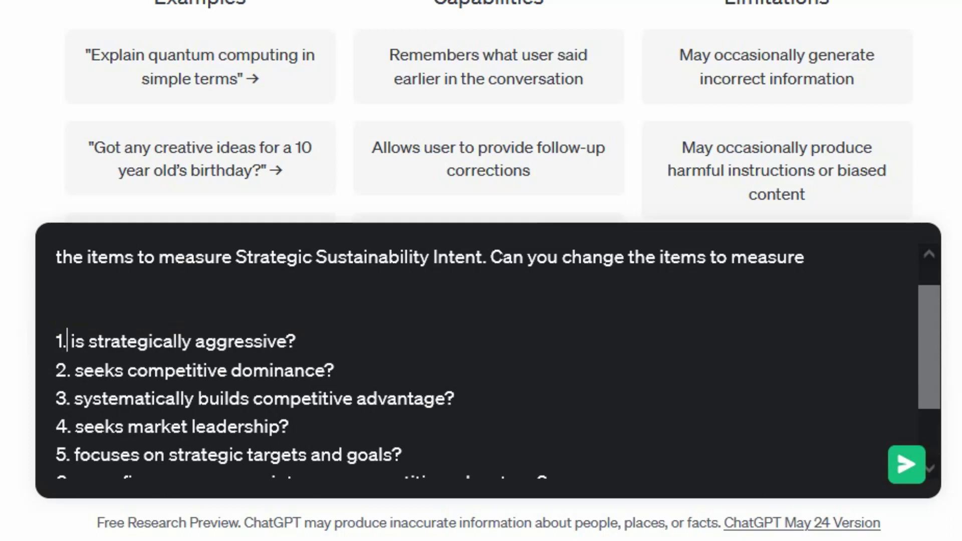
key("ctrl+v")
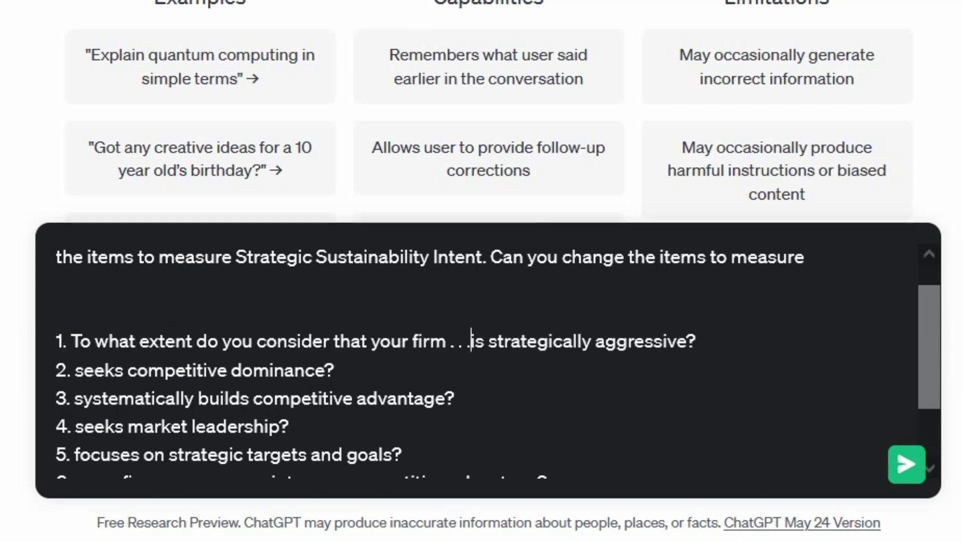
Delete the ellipsis after "firm" in item 1 so the lead-in runs straight into "is strategically aggressive?"
key("shift+Left")
key("shift+Left")
key("shift+Left")
key("shift+Left")
key("shift+Left")
key("shift+Left")
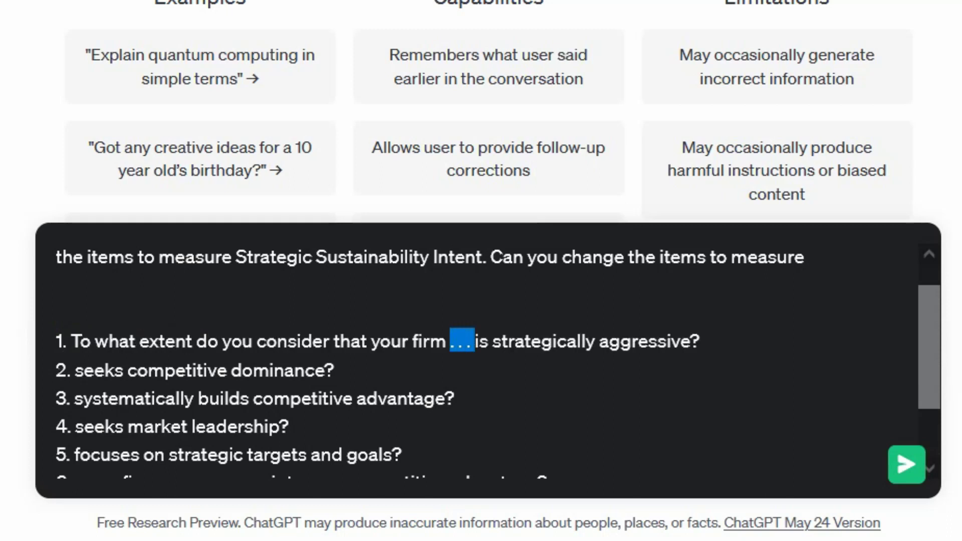
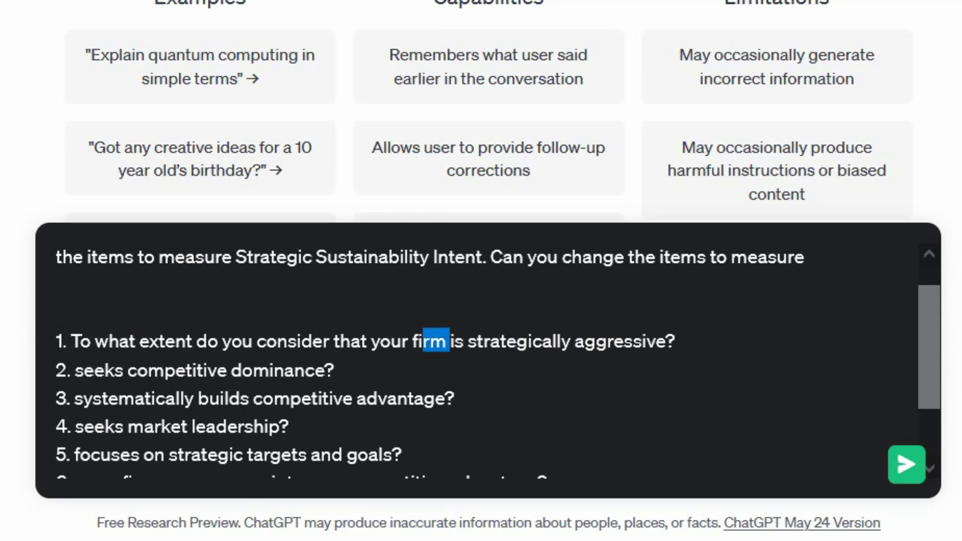
Copy the lead-in "To what extent do you consider that your firm" from item 1 to the start of item 2, without a double space
key("shift+Left")
key("ctrl+c")
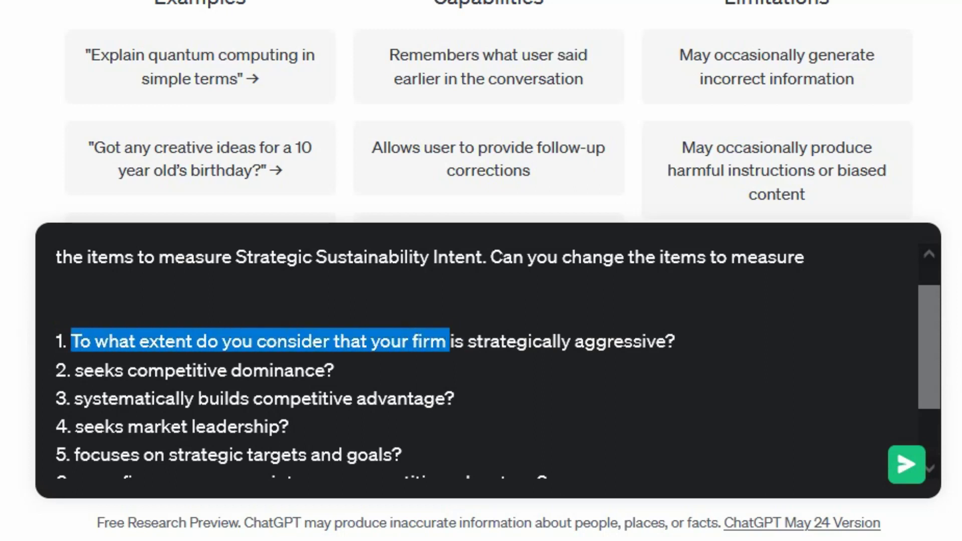
left_click(71, 370)
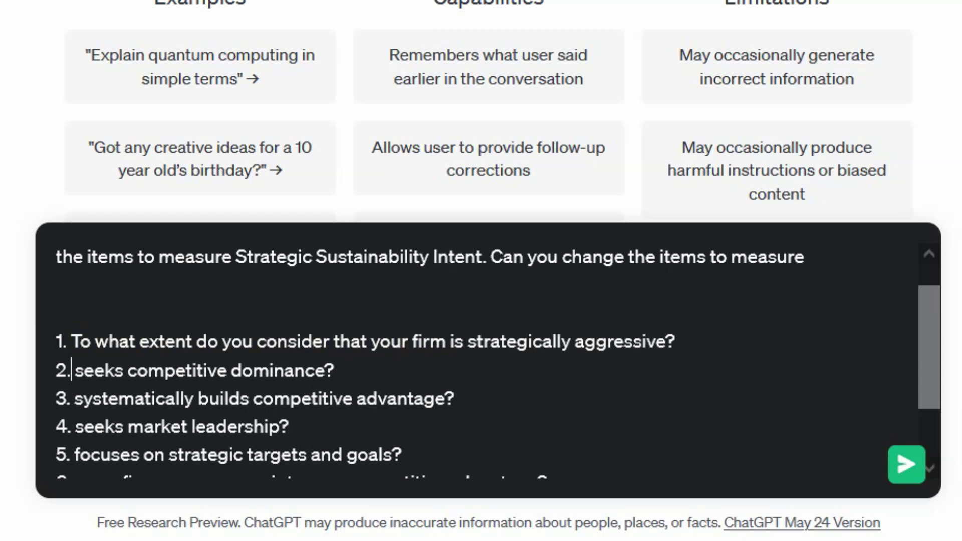
key("ctrl+v")
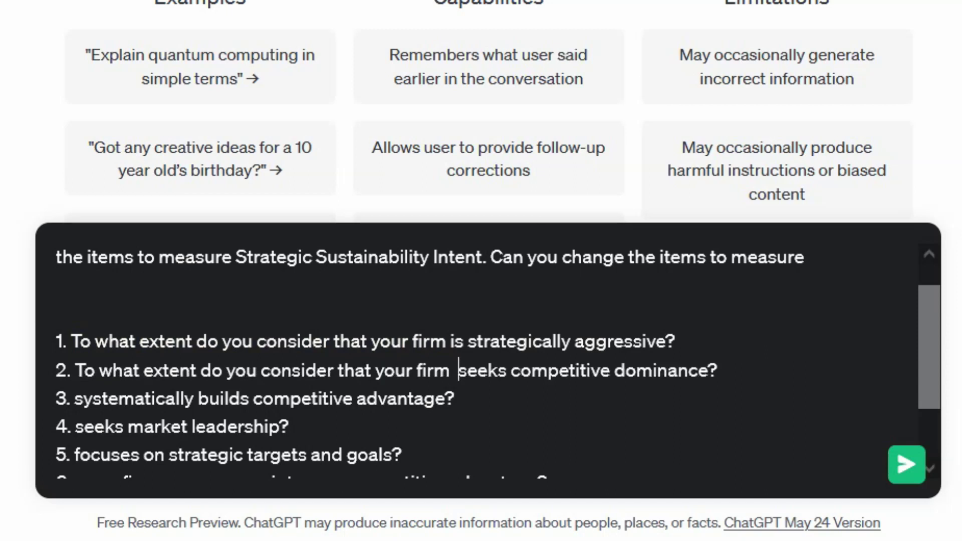
key("BackSpace")
Copy the lead-in from item 2 and insert it in item 3 before "systematically builds competitive advantage?"
key("shift+Home")
key("shift+Right")
key("shift+Right")
key("shift+Right")
key("ctrl+c")
key("Down")
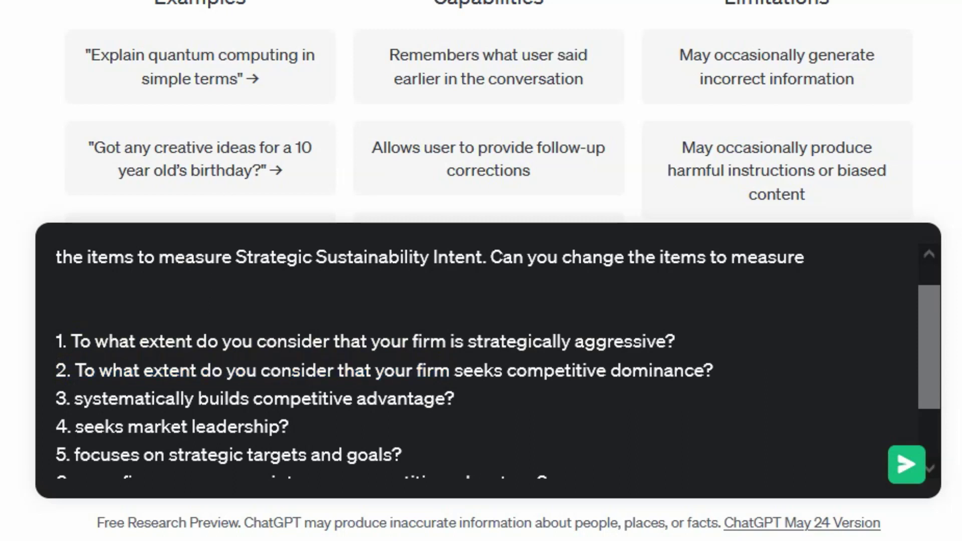
key("ctrl+v")
Insert the copied lead-in in item 4, before "seeks market leadership?"
key("Down")
key("Home")
key("Right")
key("Right")
key("Left")
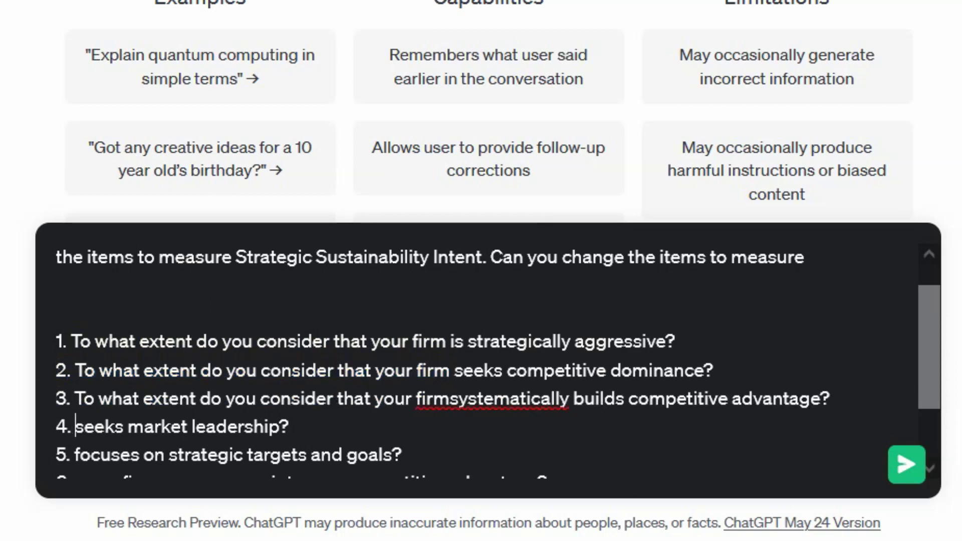
key("ctrl+v")
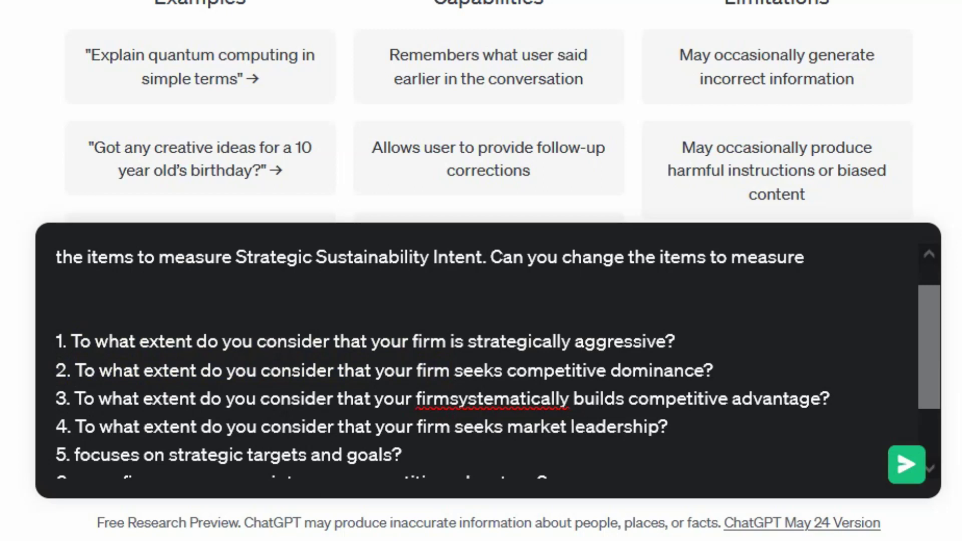
Separate "firm" and "systematically" in item 3 with a space
key("Left")
key("Left")
key("Left")
key("Left")
key("Left")
key("Left")
Insert the copied lead-in after the numbers of items 5 and 6, with a space before the item wording
key("Down")
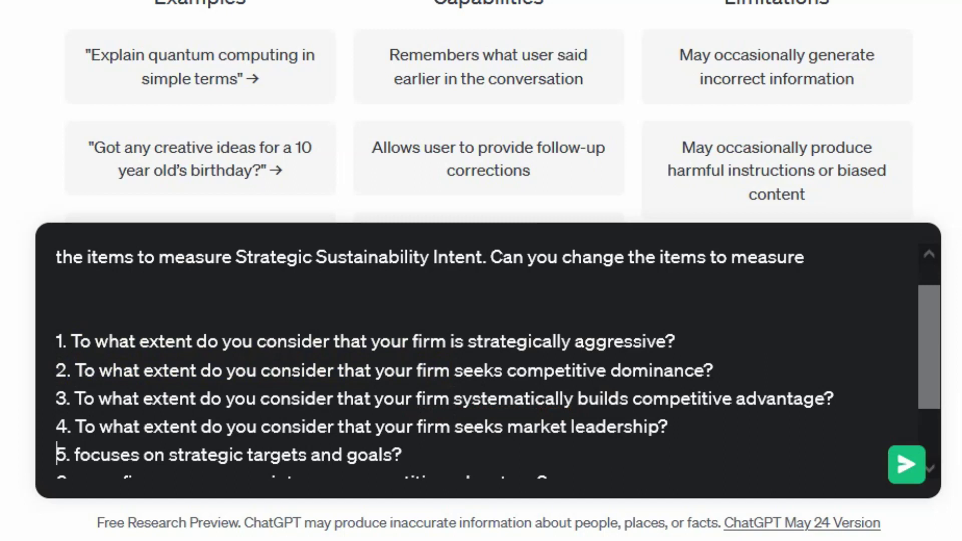
type(".")
key("Right")
key("ctrl+v")
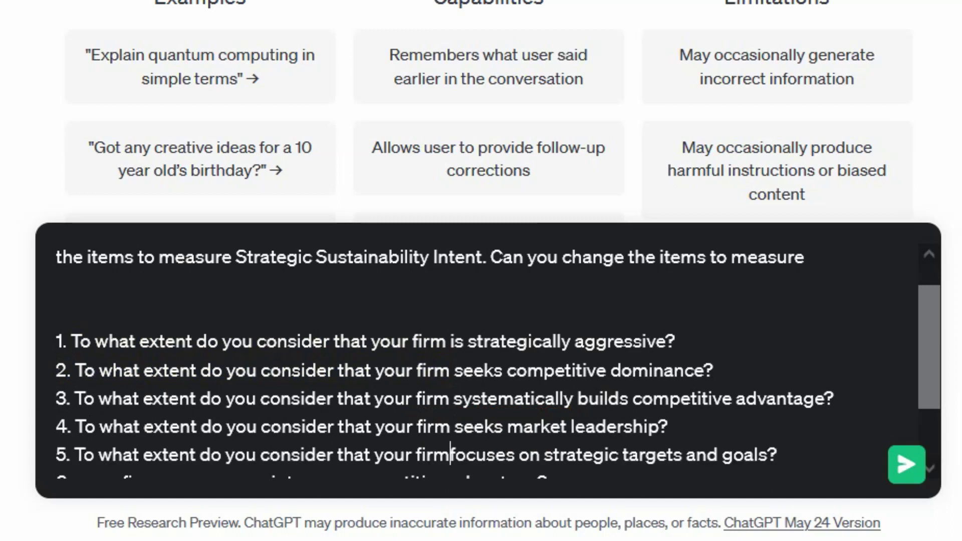
key("Down")
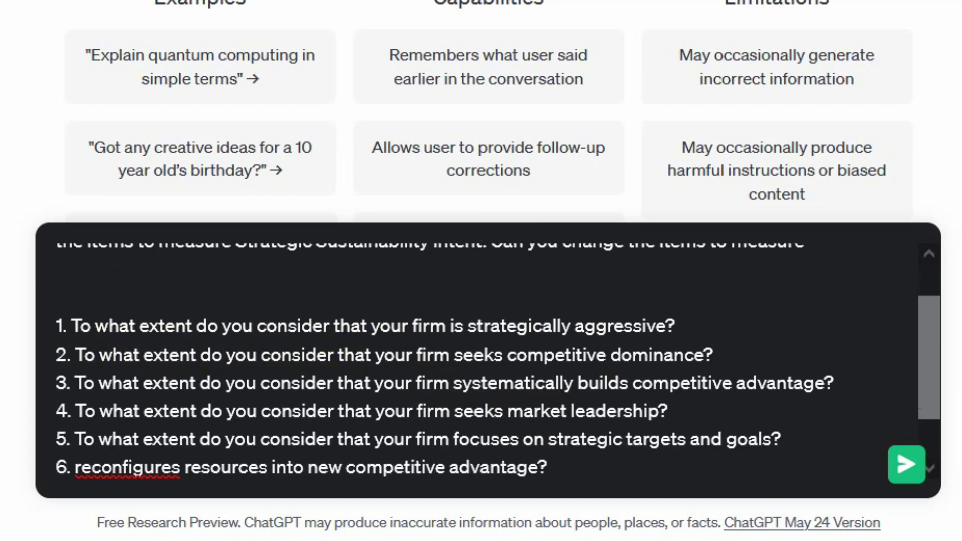
key("ctrl+v")
key("Down")
key("Down")
key("Down")
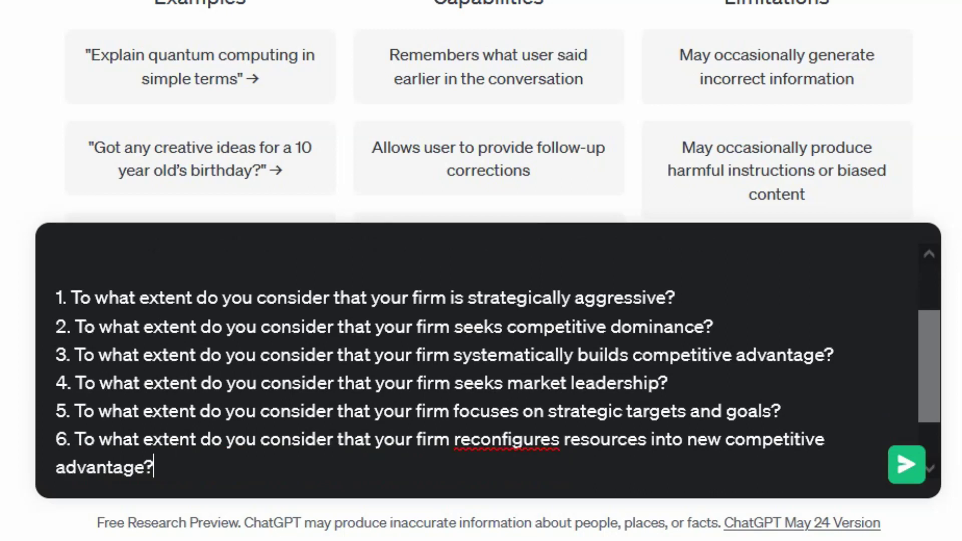
Insert the copied lead-in after the numbers of items 7 and 8
key("Up")
key("Up")
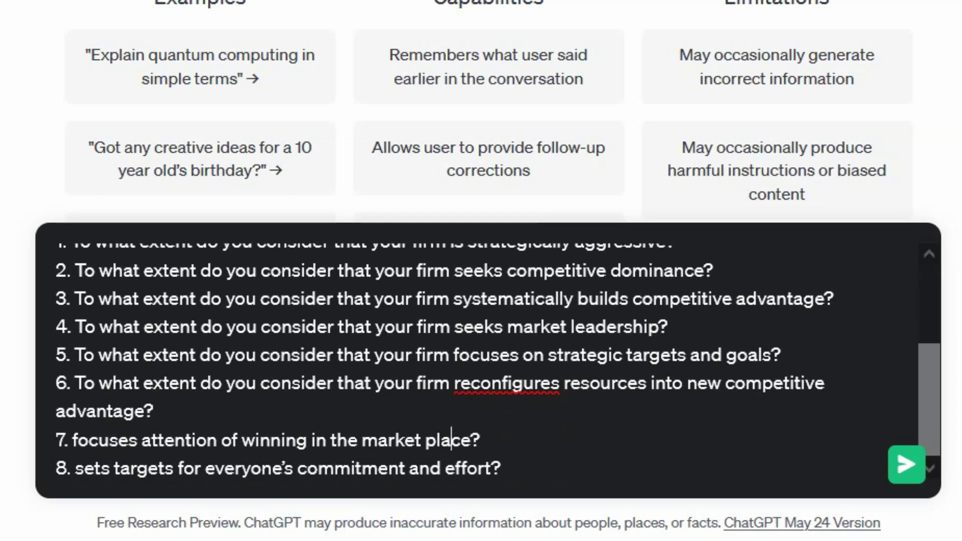
key("Right")
key("Right")
key("Right")
key("ctrl+v")
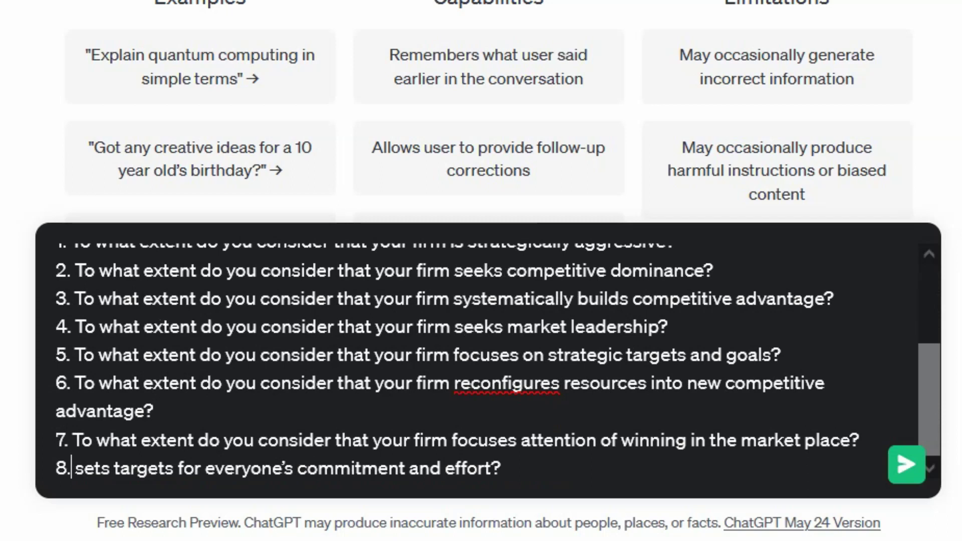
key("ctrl+v")
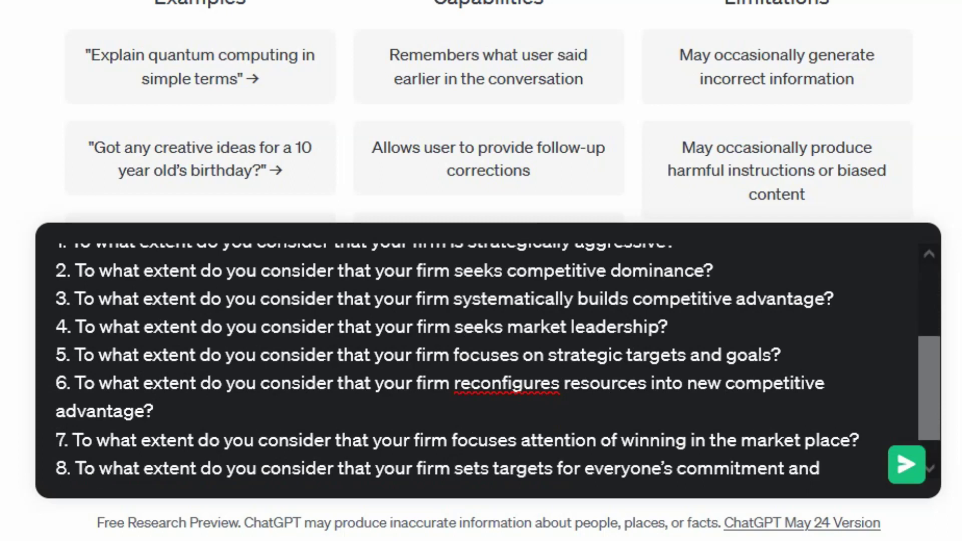
Send the prompt and review the adapted Strategic Sustainability Intent items in the reply
key("Return")
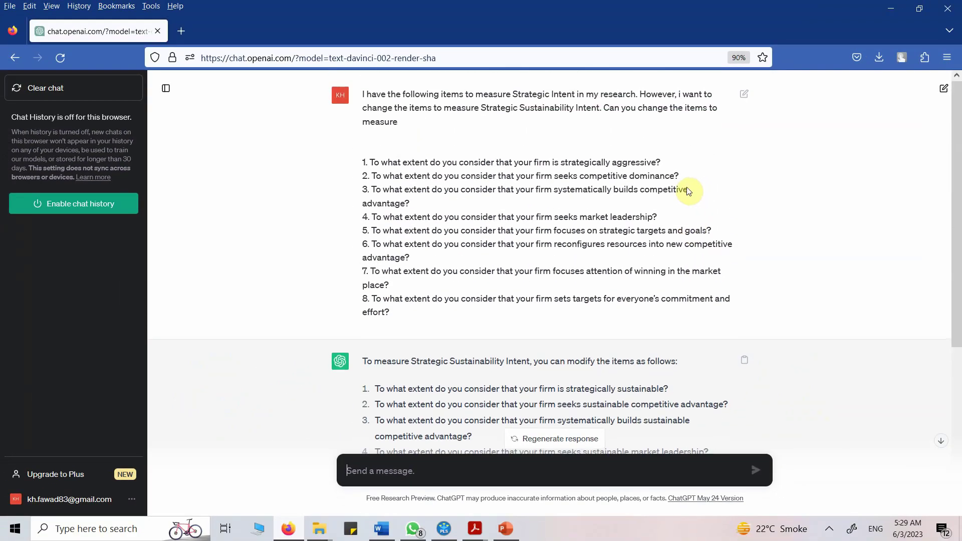
scroll(691, 191, "down", 5)
scroll(691, 195, "up", 5)
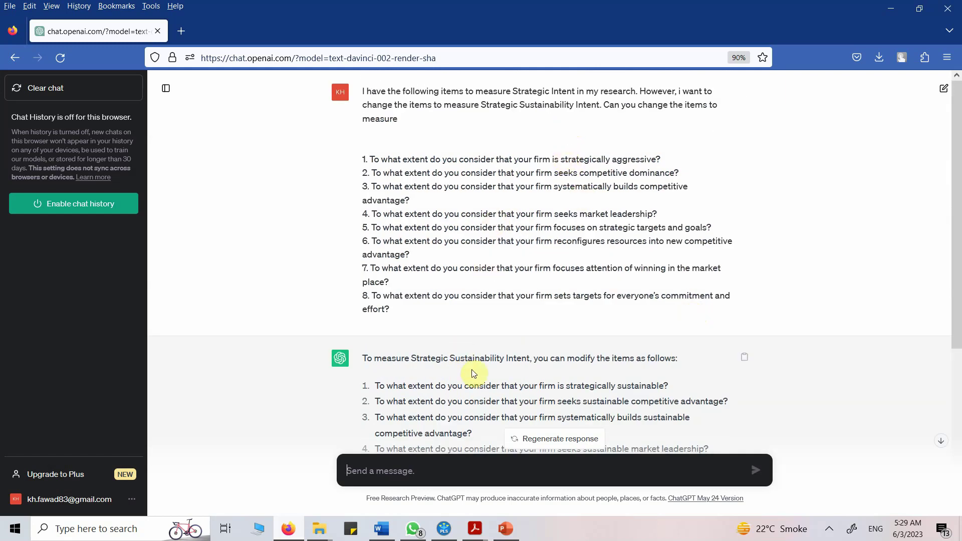
scroll(471, 370, "down", 5)
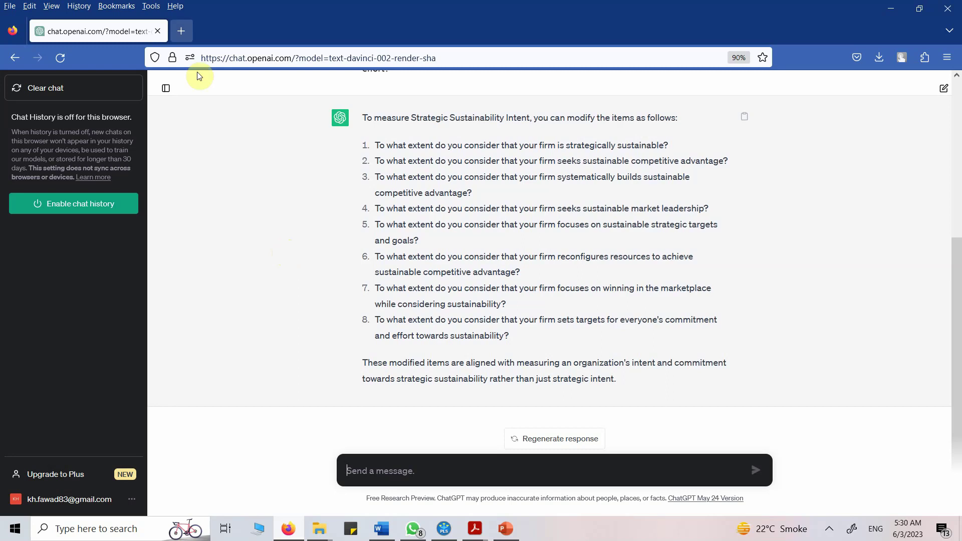
Open google.com in a new browser tab and search for "what is sustainability"
left_click(184, 32)
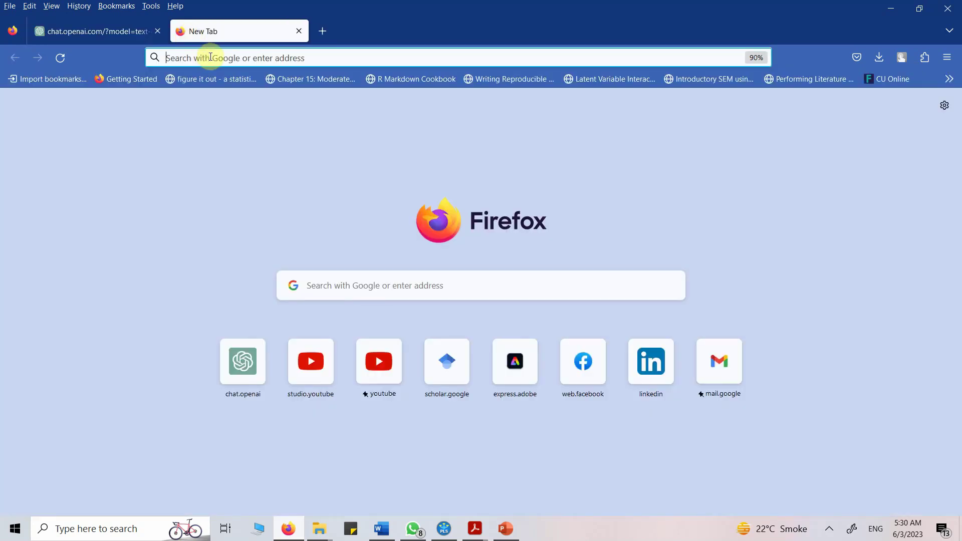
type("google.com")
key("Return")
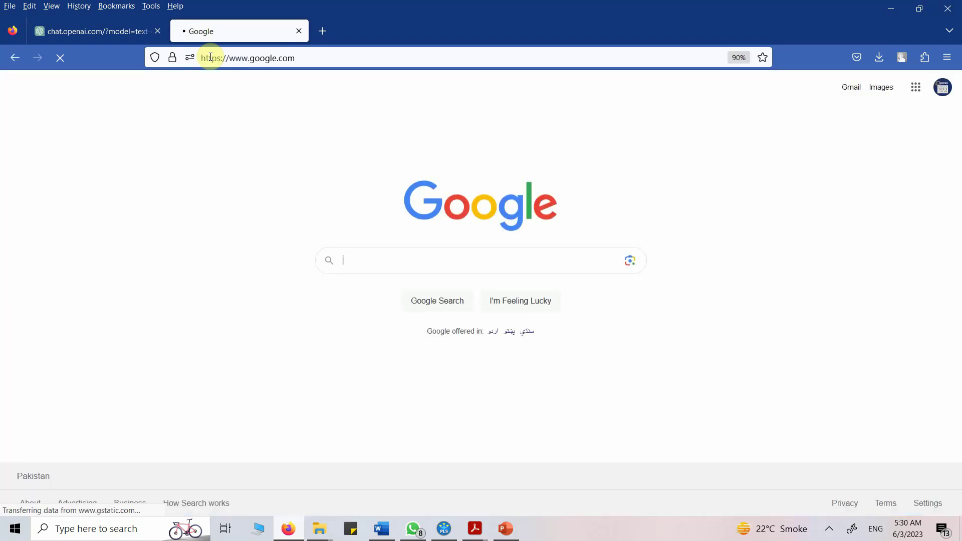
type("What is sust")
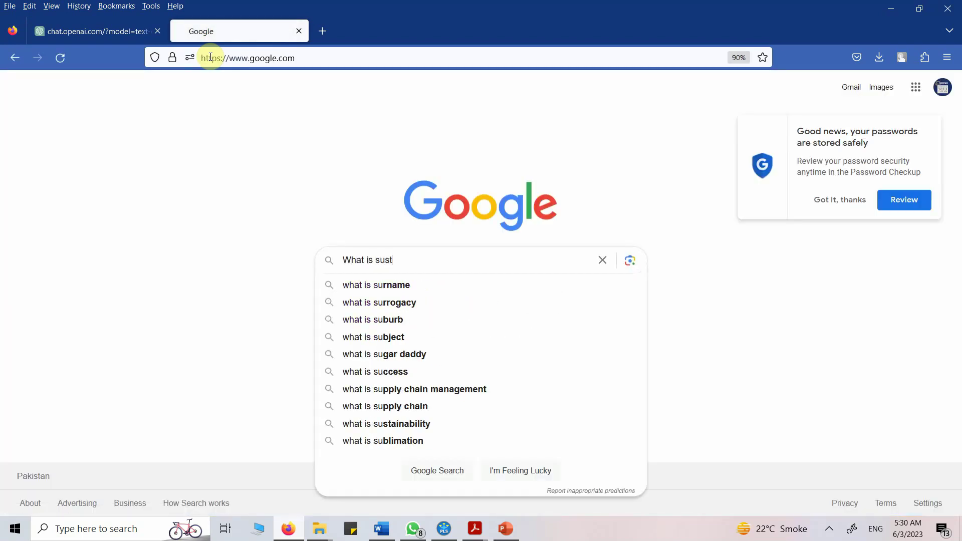
key("Down")
key("Return")
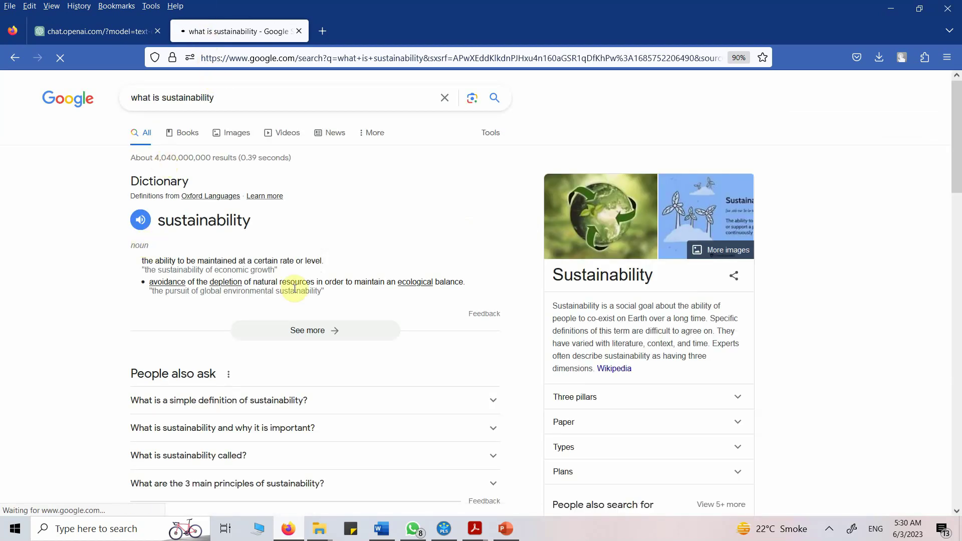
Copy the simple definition of sustainability from the related questions and paste it into the ChatGPT message
scroll(126, 307, "down", 3)
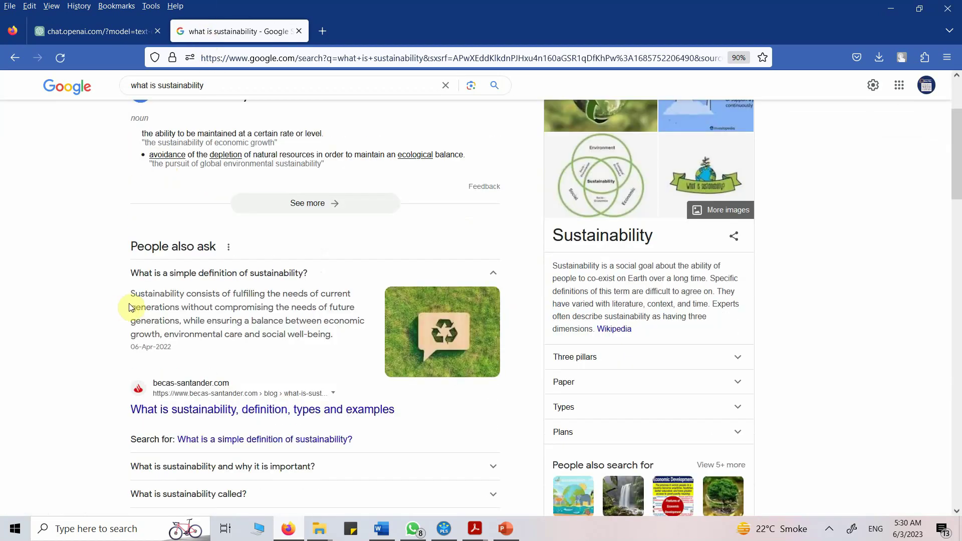
left_click_drag(132, 295, 334, 338)
key("ctrl+c")
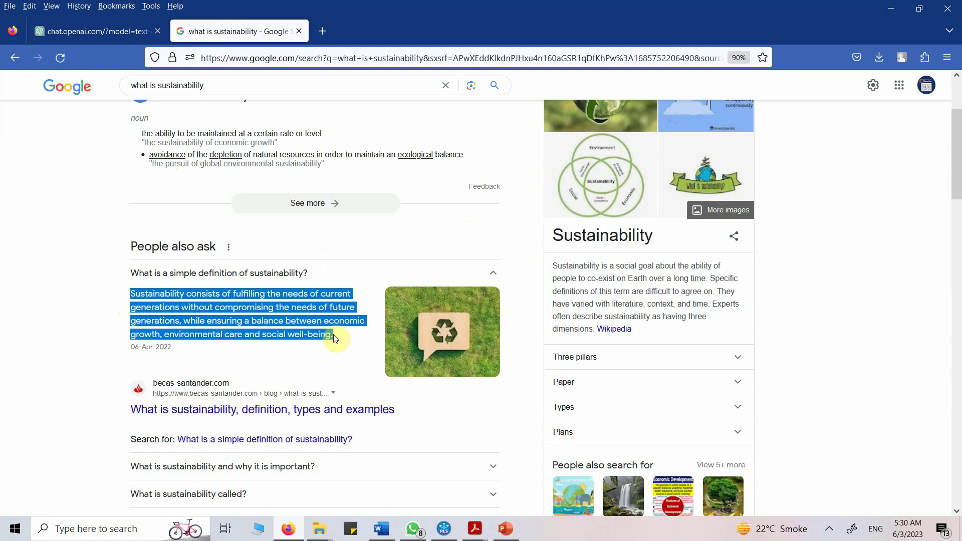
key("ctrl+Tab")
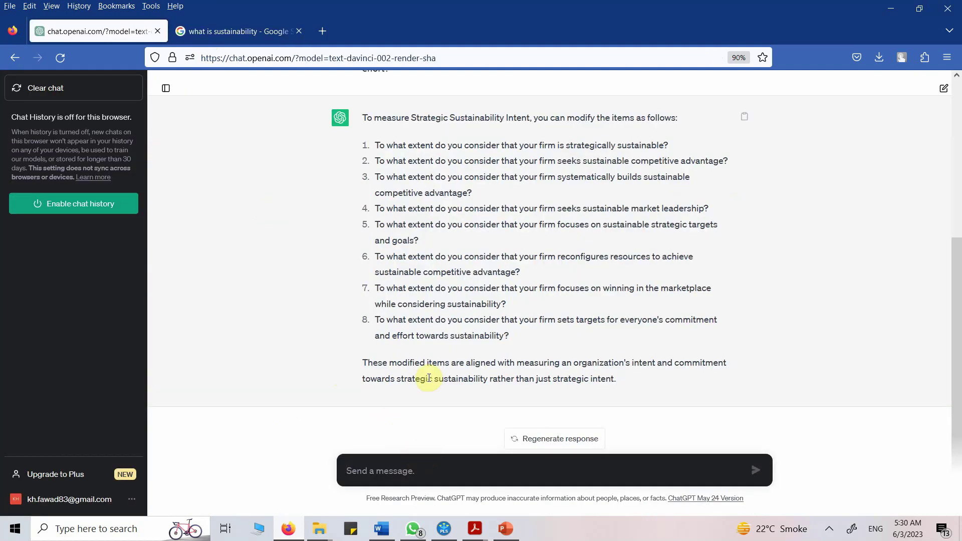
key("ctrl+v")
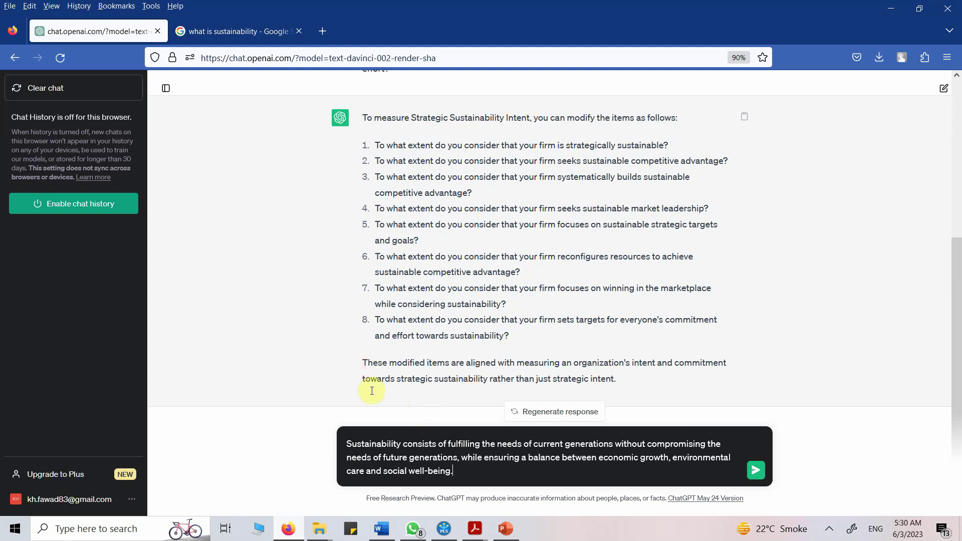
Copy the whole earlier prompt with its eight items and paste it above the sustainability definition, separated by a blank line
scroll(401, 214, "up", 5)
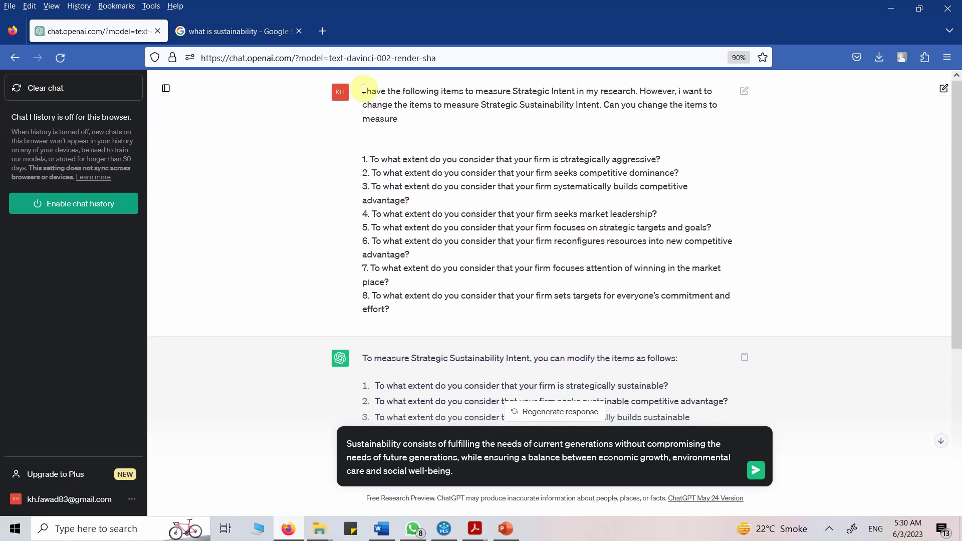
left_click_drag(363, 91, 441, 307)
key("ctrl+c")
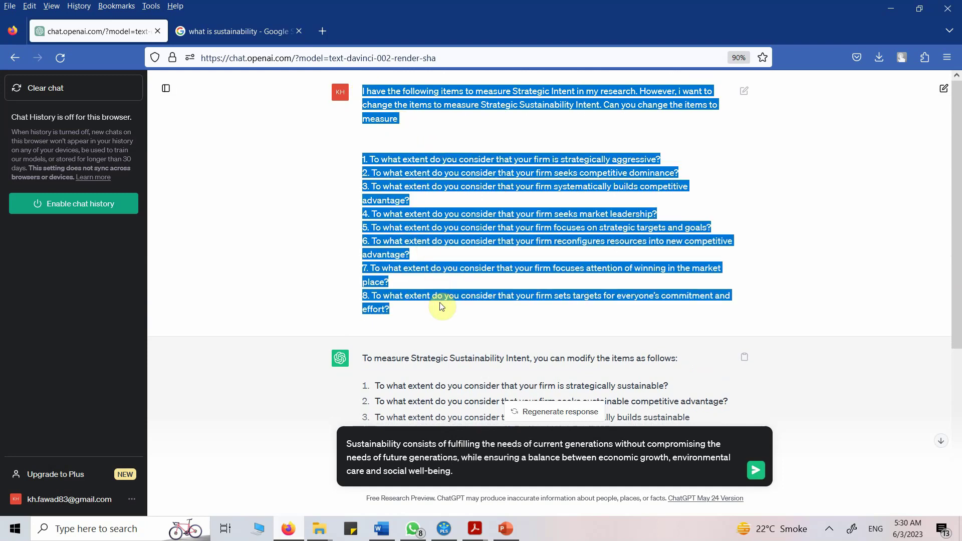
left_click(399, 442)
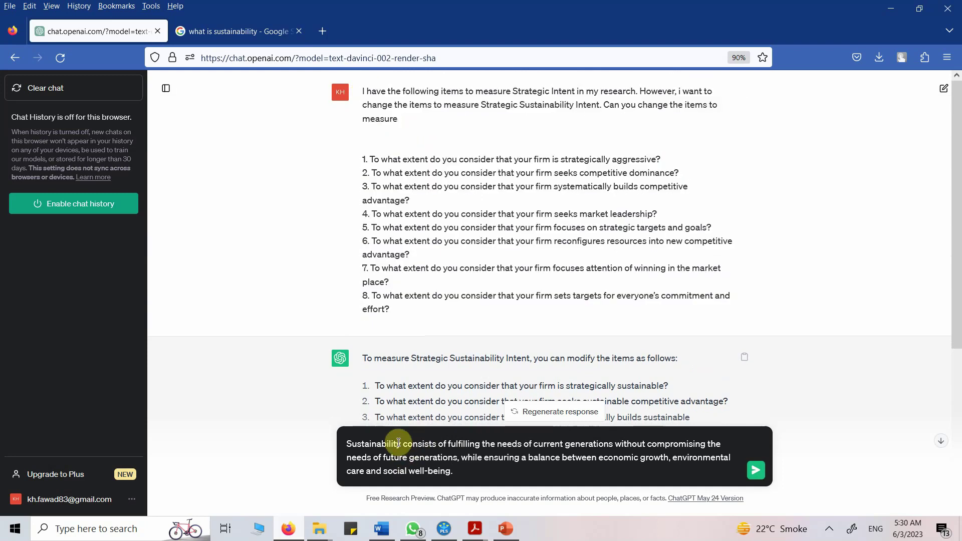
key("ctrl+v")
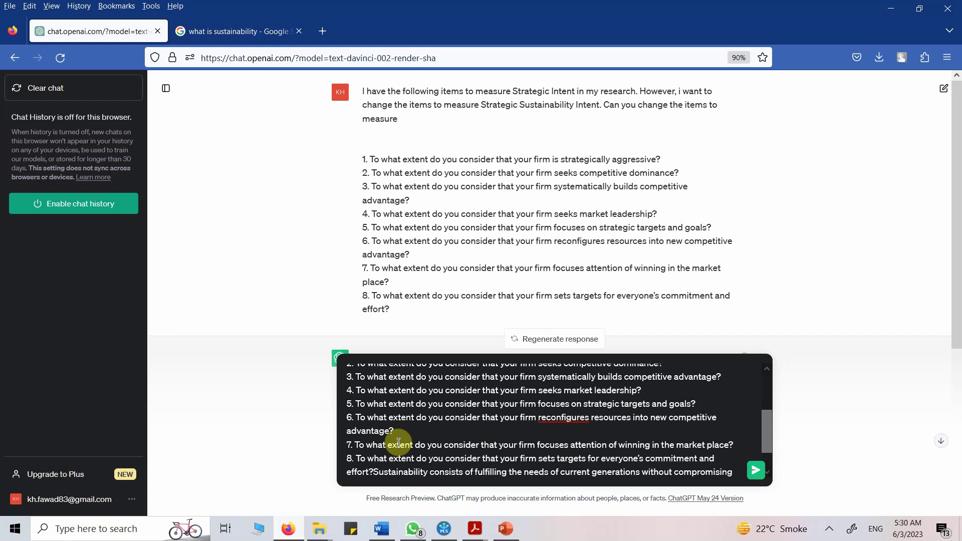
key("Return")
key("Return")
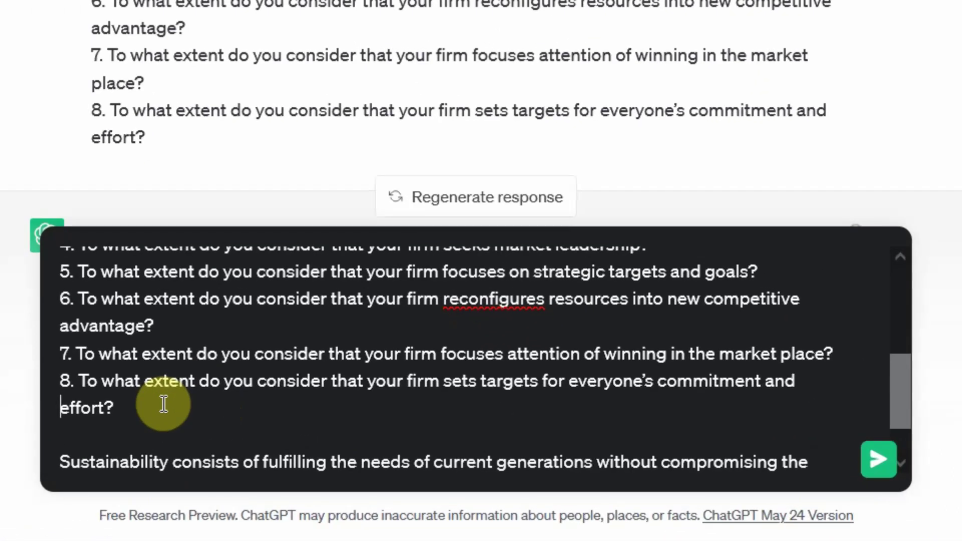
Change the opening wording of the new message to "I have the following set of items/indicators"
scroll(164, 403, "up", 4)
key("Right")
key("Right")
key("Right")
key("Right")
key("Right")
key("Right")
key("Right")
key("Right")
key("Right")
key("Right")
key("Right")
key("Right")
key("Right")
key("Right")
key("Right")
key("Right")
key("Right")
key("Right")
key("Right")
key("Right")
type("set of")
key("Right")
key("Right")
key("Right")
key("Right")
type("/ind")
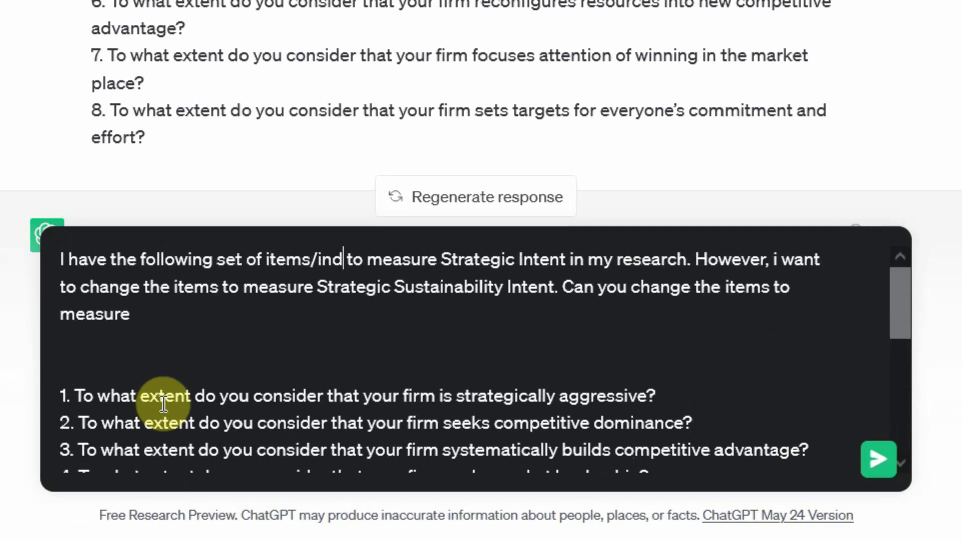
type("icators")
Change "items" to "items/indicators" in the sentence beginning "However, i want to change the items"
key("Right")
key("Right")
key("Right")
key("Right")
key("Right")
key("Right")
key("Right")
key("Right")
key("Right")
key("Right")
key("Right")
key("Right")
key("Right")
key("Right")
key("Right")
key("Right")
key("Right")
key("Right")
key("Right")
key("Right")
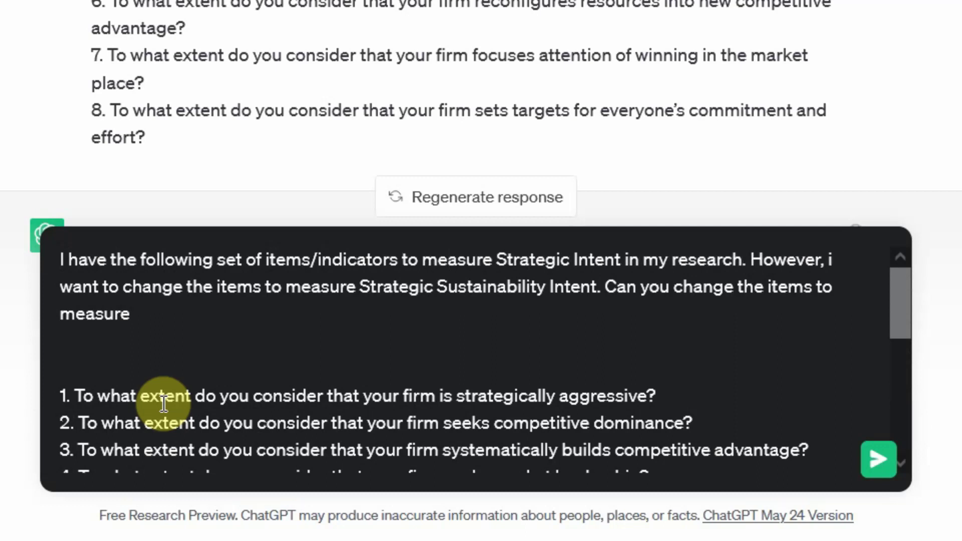
key("Right")
key("Right")
key("Right")
key("Right")
key("Right")
key("Right")
key("Right")
key("Right")
key("Right")
key("Right")
key("Right")
key("Right")
key("Right")
key("Right")
key("Right")
key("Right")
key("Right")
key("Right")
key("Right")
key("Right")
key("Left")
type("/indica")
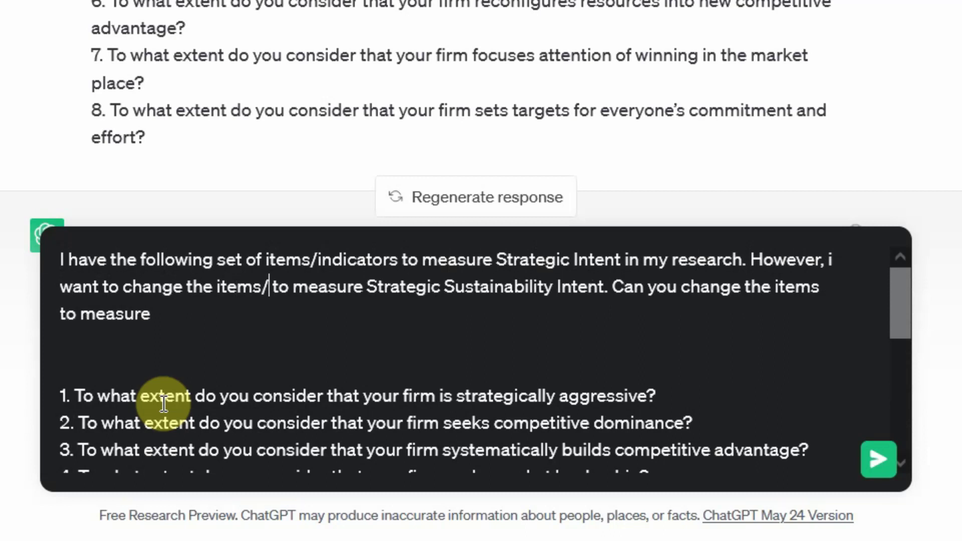
type("tor")
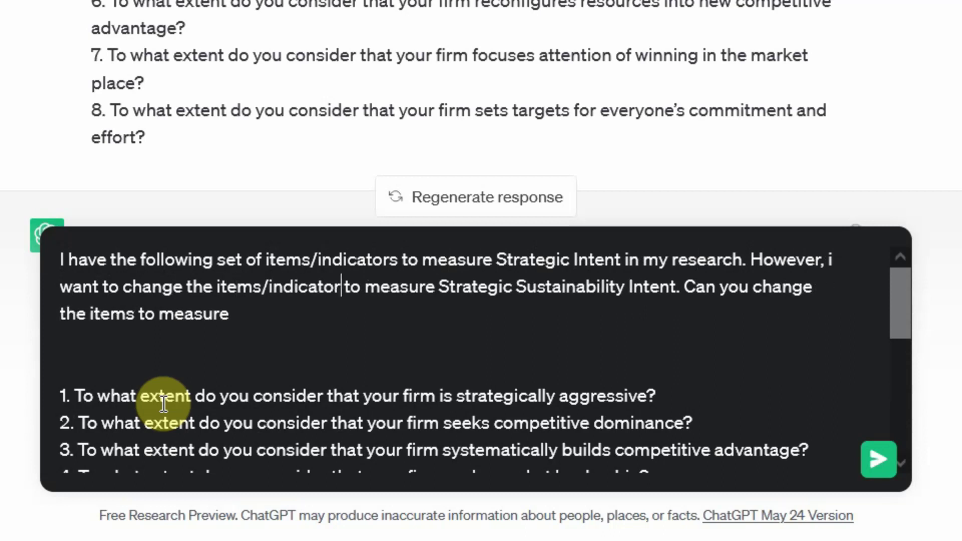
type("s")
Move "Can you change the items to measure" onto its own line, leaving an empty line above it
key("Right")
key("Right")
key("Right")
key("Right")
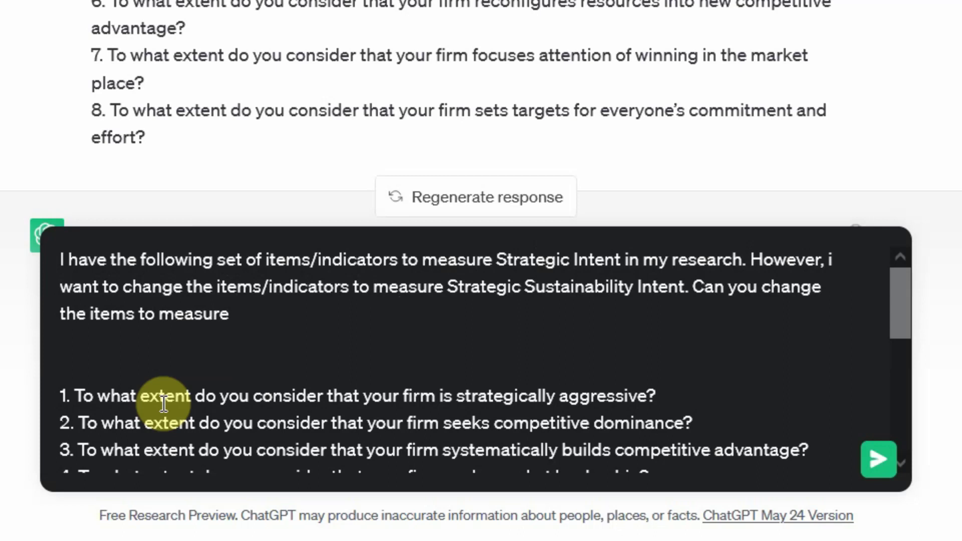
key("Right")
key("Right")
key("Right")
key("Right")
key("Right")
key("Right")
key("Right")
key("Right")
key("Right")
key("Right")
key("Right")
key("Right")
key("Right")
key("shift+Return")
key("shift+Return")
Add the line "I have defined Sustainability as" above "Can you change the items to measure", correcting the misspelled word
key("Up")
type("I hae")
key("BackSpace")
key("BackSpace")
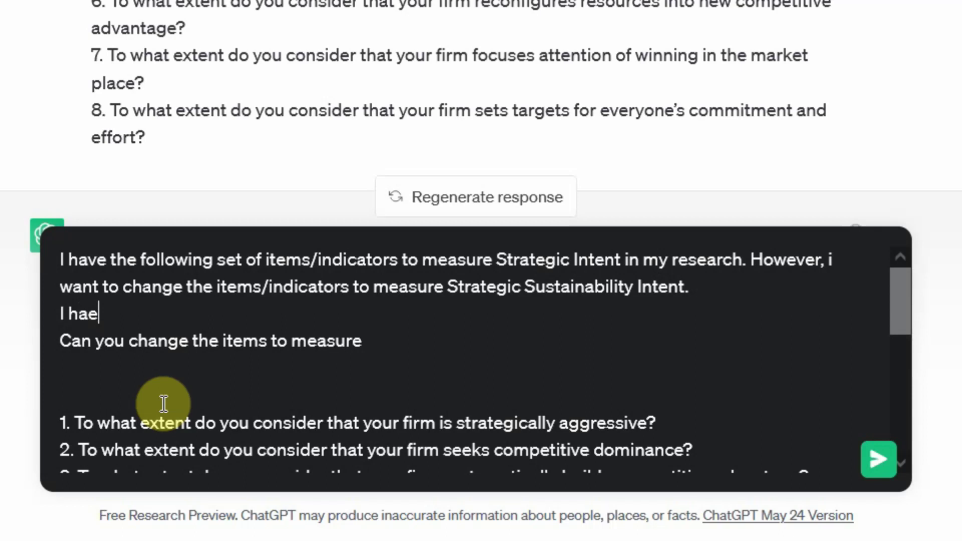
type("ve defined")
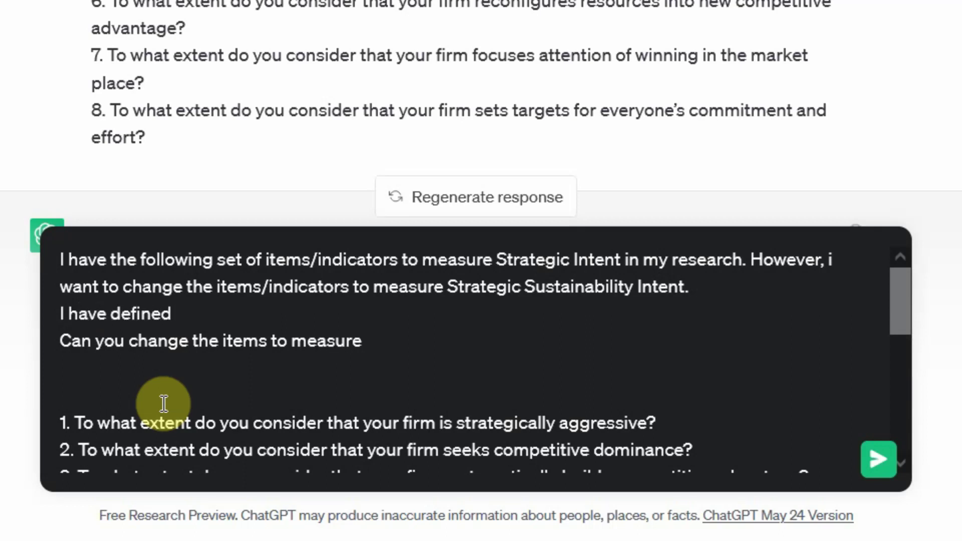
type(" Sustianability as")
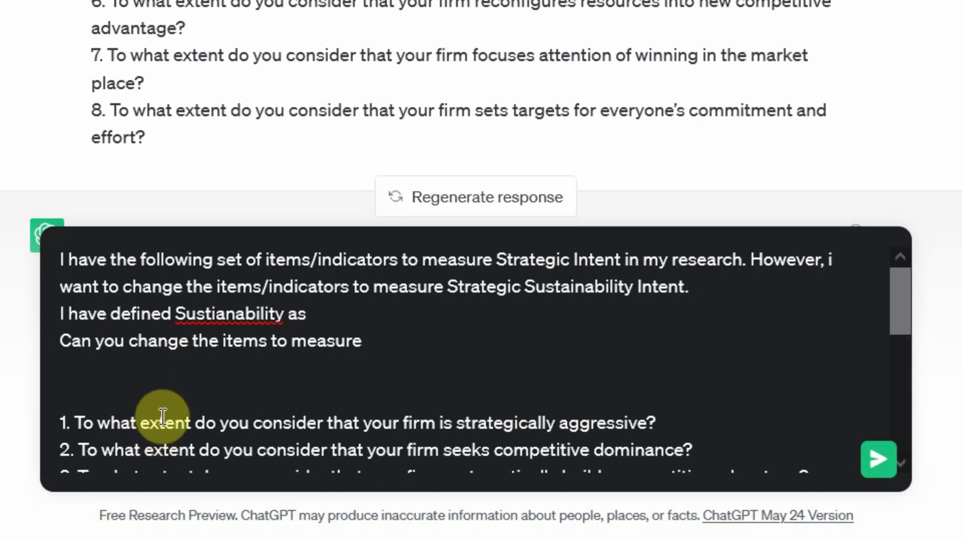
double_click(235, 311)
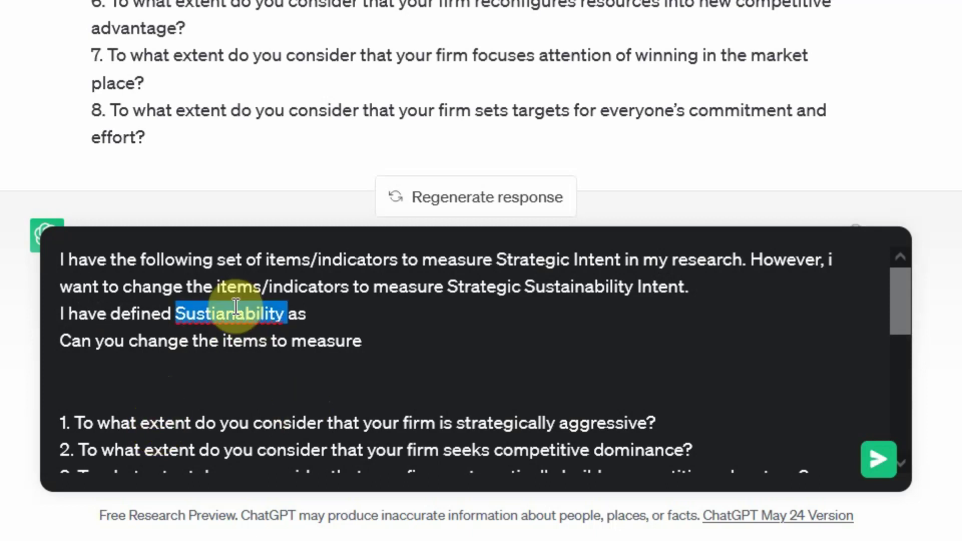
right_click(235, 307)
left_click(322, 4)
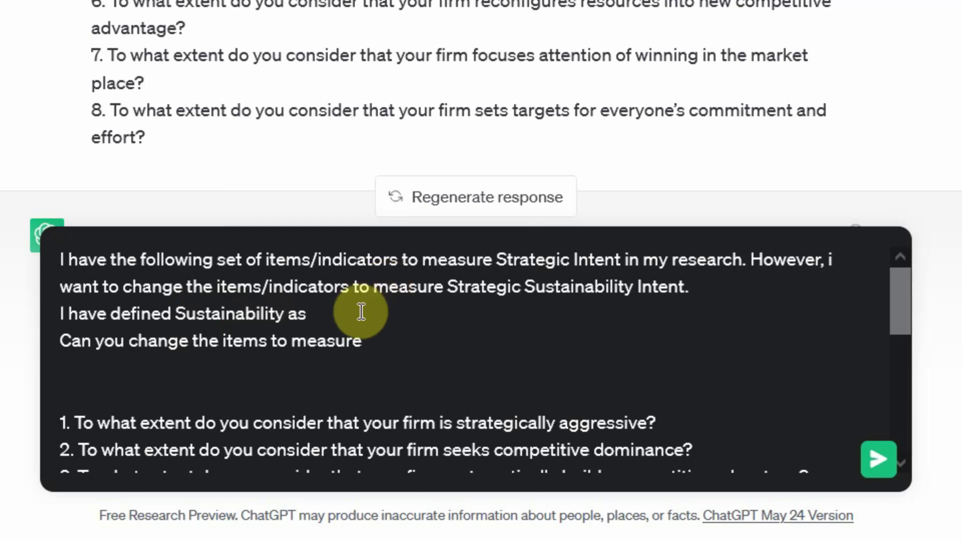
Move the sustainability definition from the end of the message to follow "I have defined Sustainability as", and send the prompt
key("ctrl+End")
type("Sustainability consists of fulfilling the needs of current generations without compromising the needs of future generations, while ensuring a balance between economic growth, environmental care and social well-being.")
key("shift+Up")
key("shift+Up")
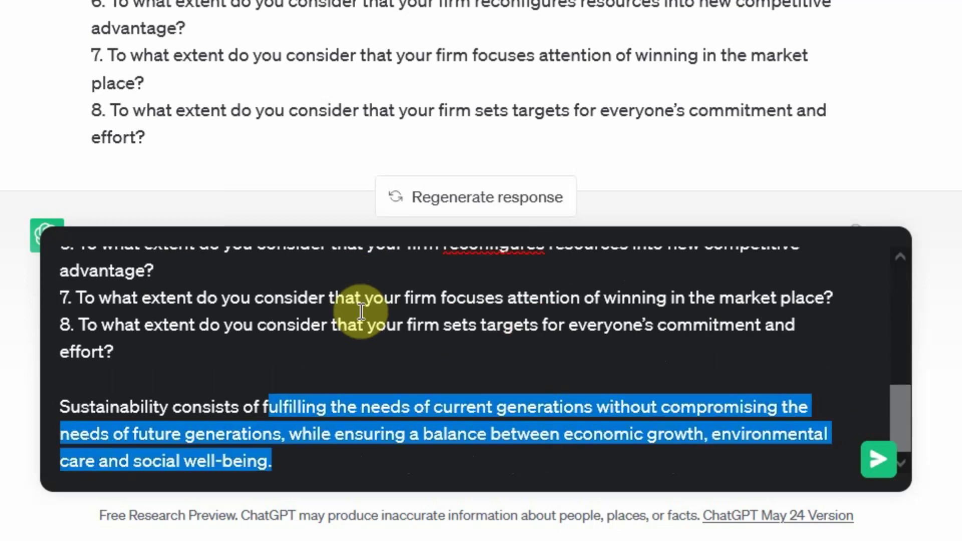
key("shift+Home")
key("ctrl+c")
key("BackSpace")
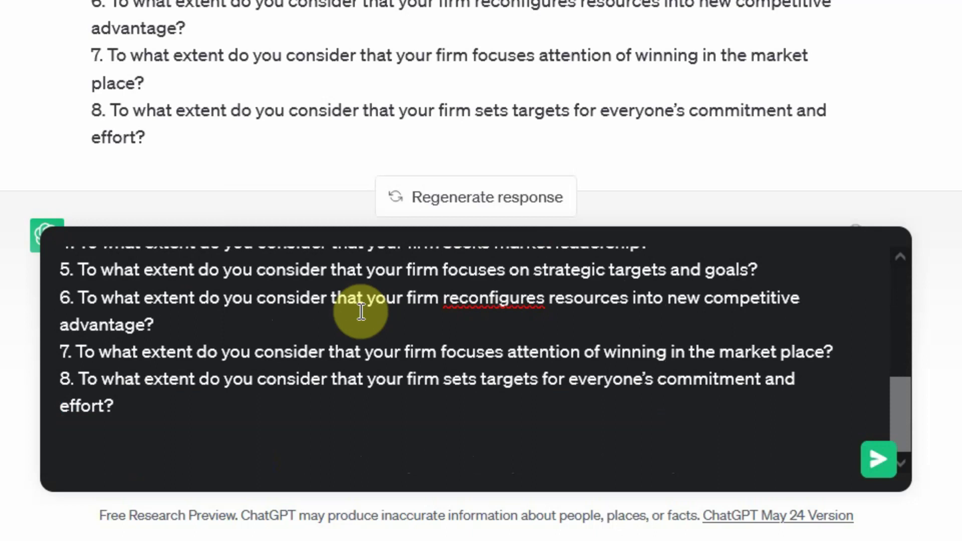
scroll(361, 311, "up", 5)
left_click(361, 312)
key("ctrl+v")
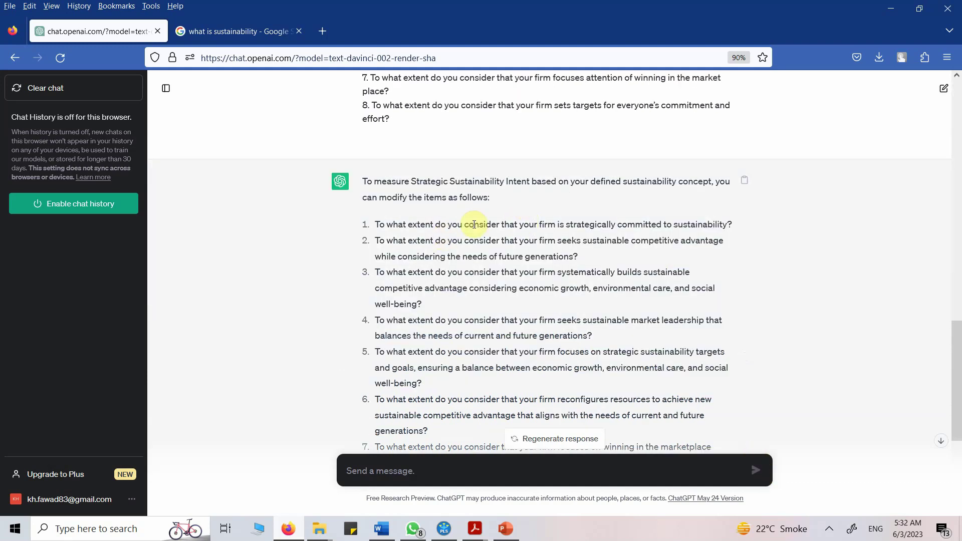
Compare the items adapted with the sustainability definition against the earlier adapted items and the original Strategic Intent items
scroll(475, 236, "up", 4)
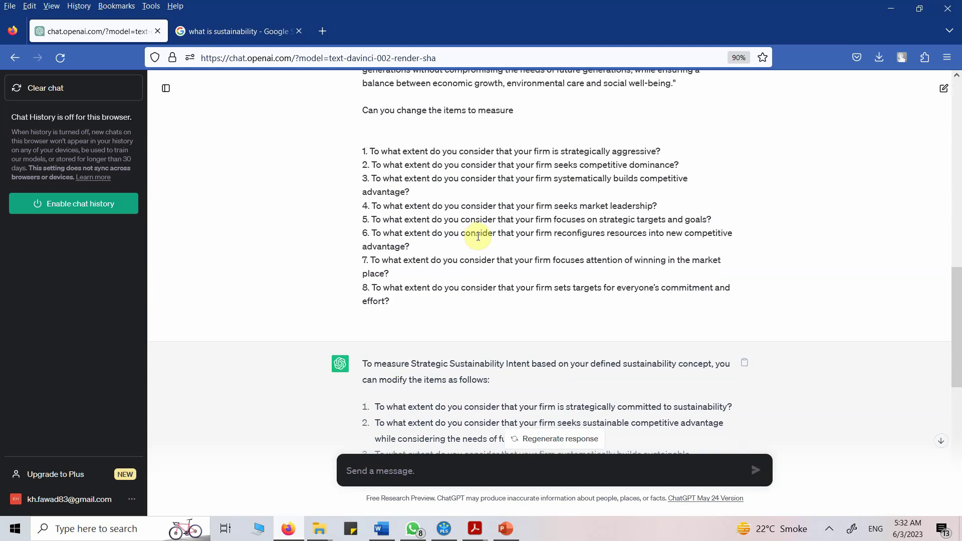
scroll(475, 235, "up", 3)
scroll(475, 231, "up", 4)
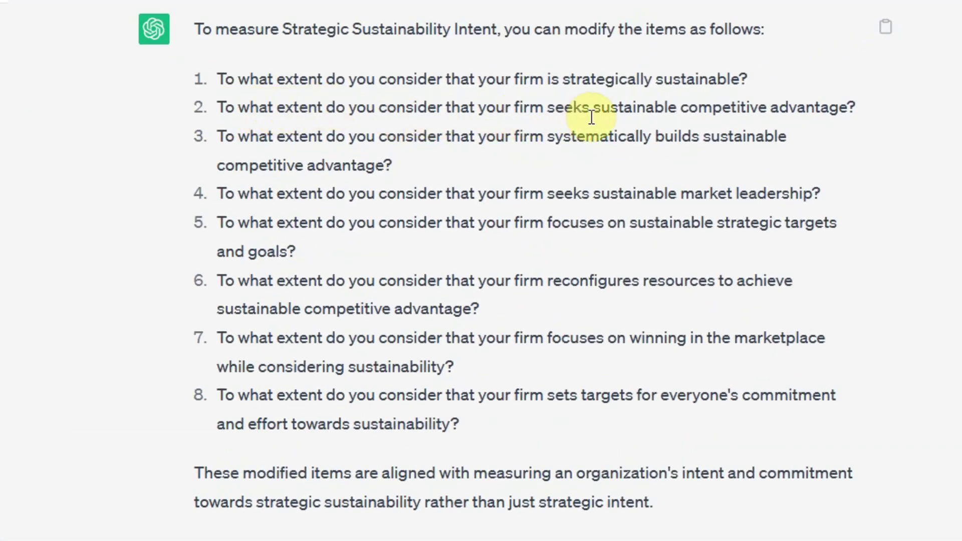
scroll(666, 114, "down", 9)
scroll(665, 115, "down", 13)
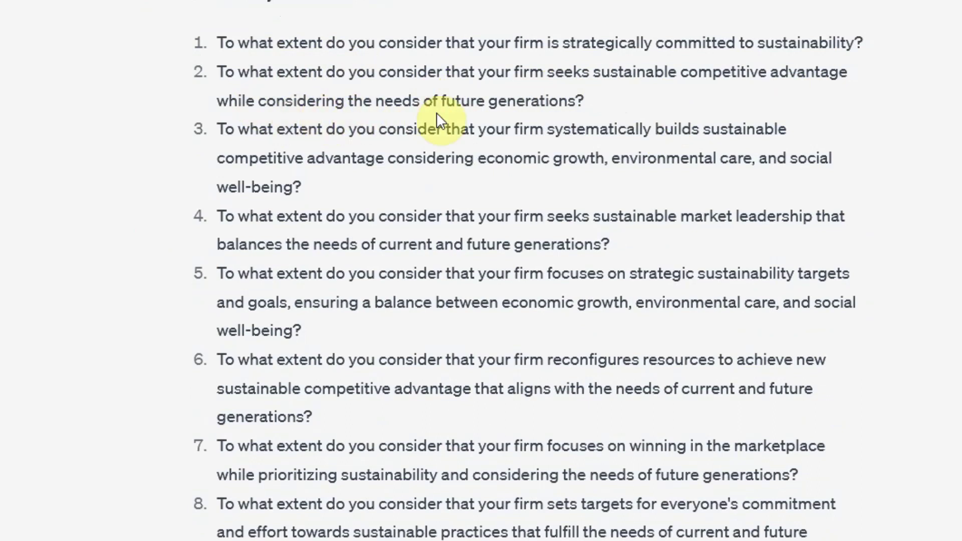
scroll(541, 297, "up", 10)
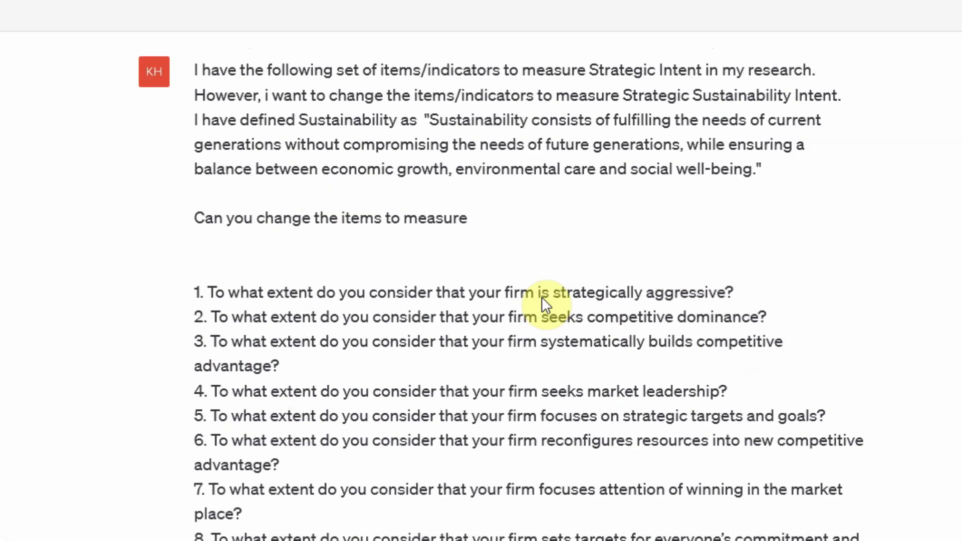
scroll(542, 297, "up", 1)
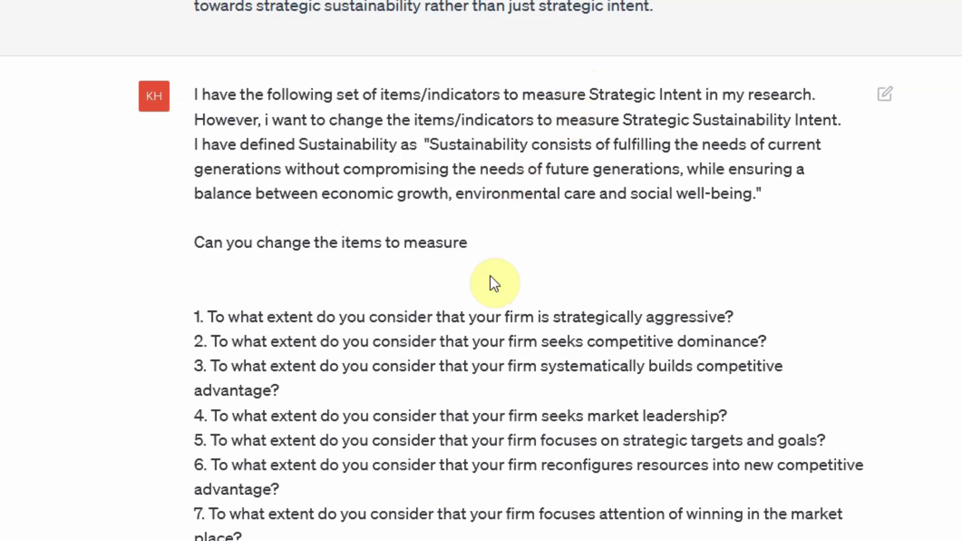
scroll(492, 281, "down", 13)
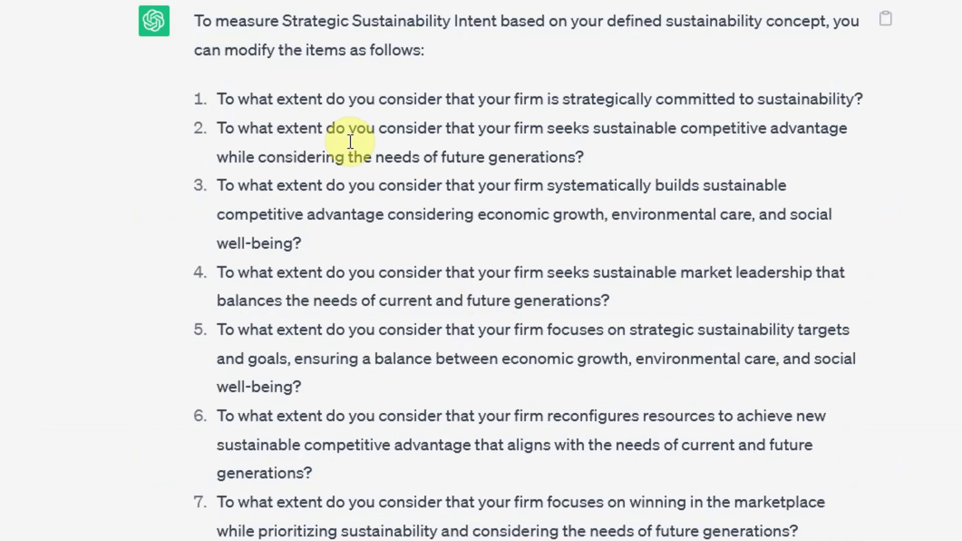
scroll(350, 142, "up", 20)
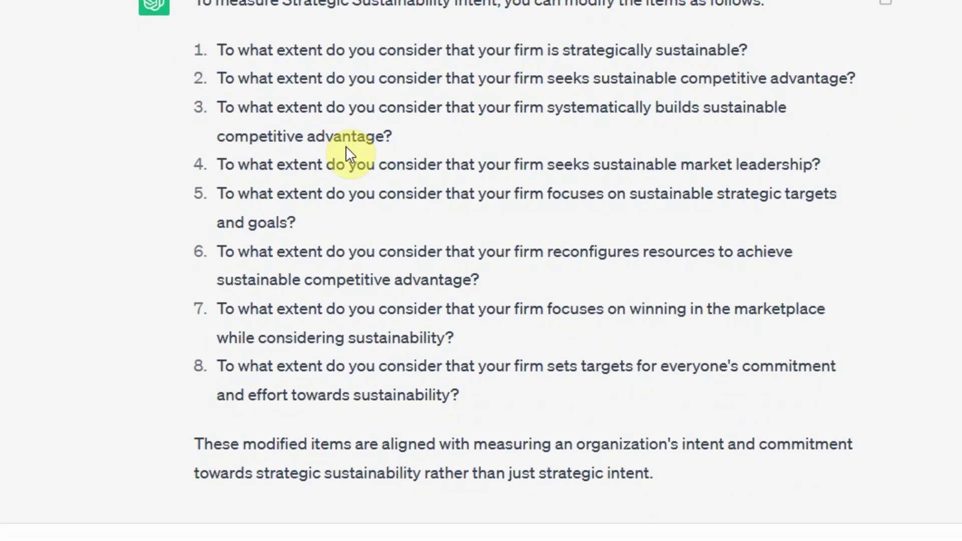
scroll(348, 146, "up", 1)
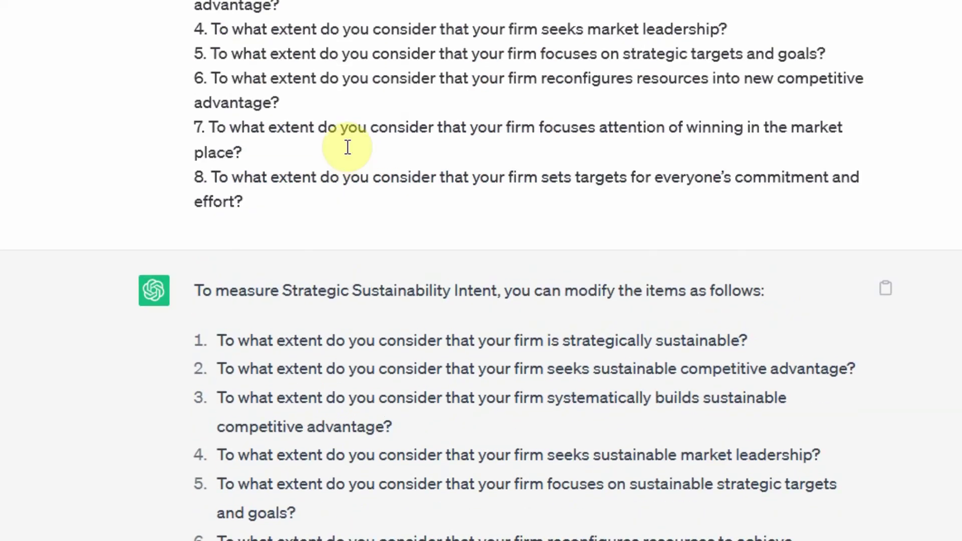
scroll(348, 147, "up", 5)
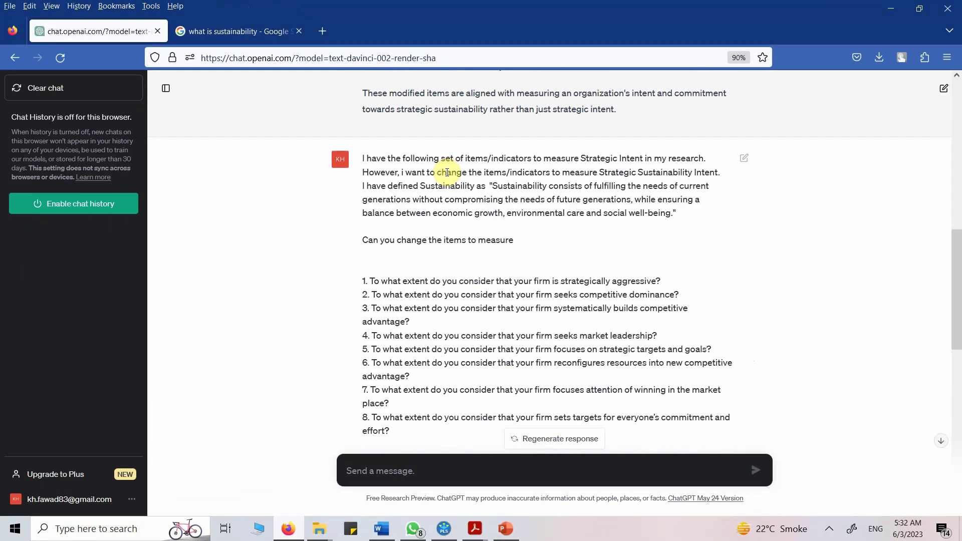
scroll(452, 279, "down", 10)
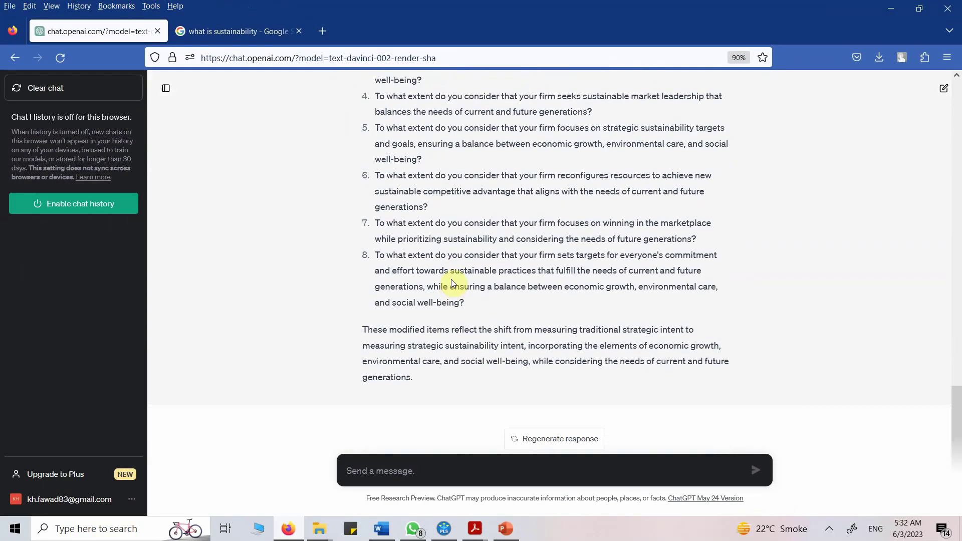
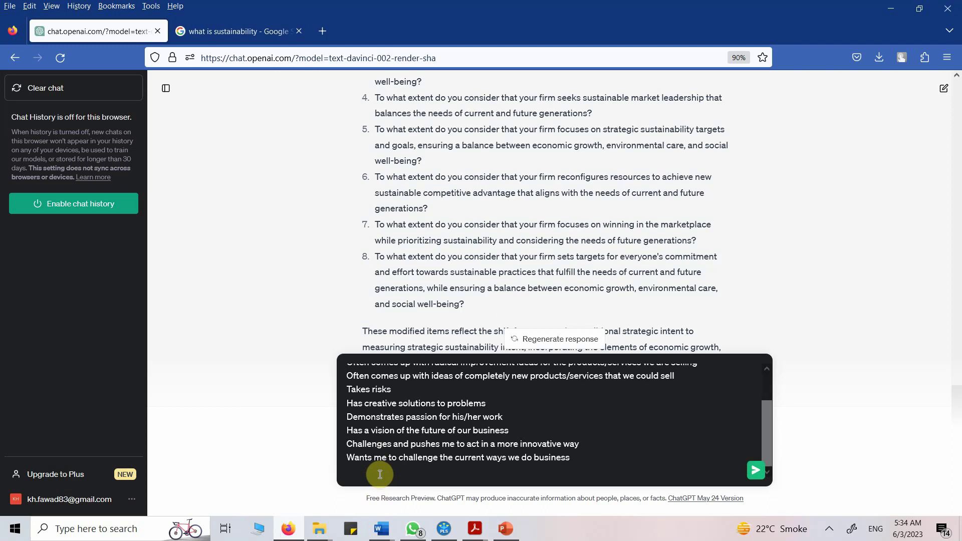
Send the Green Entrepreneurial Leadership prompt and copy all eight adapted items from the reply
key("Return")
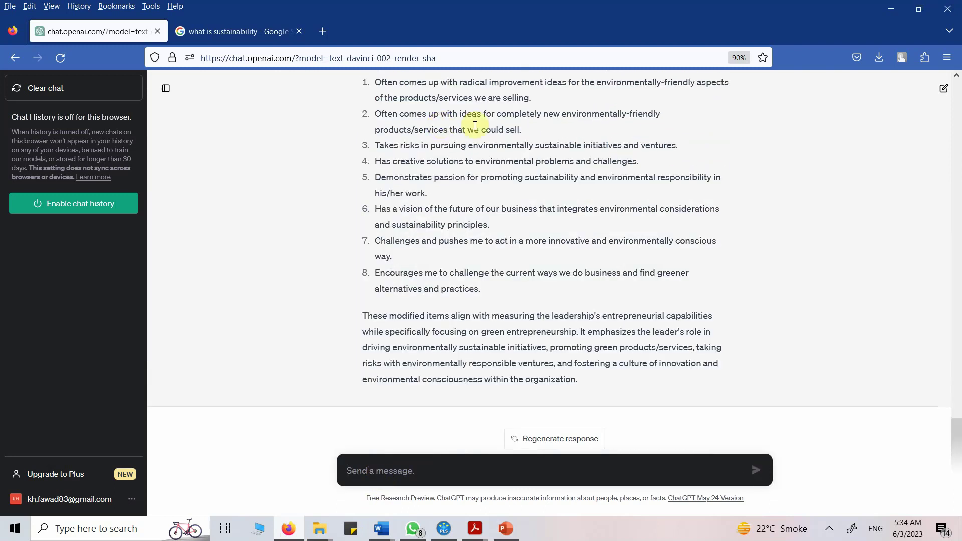
scroll(474, 126, "up", 3)
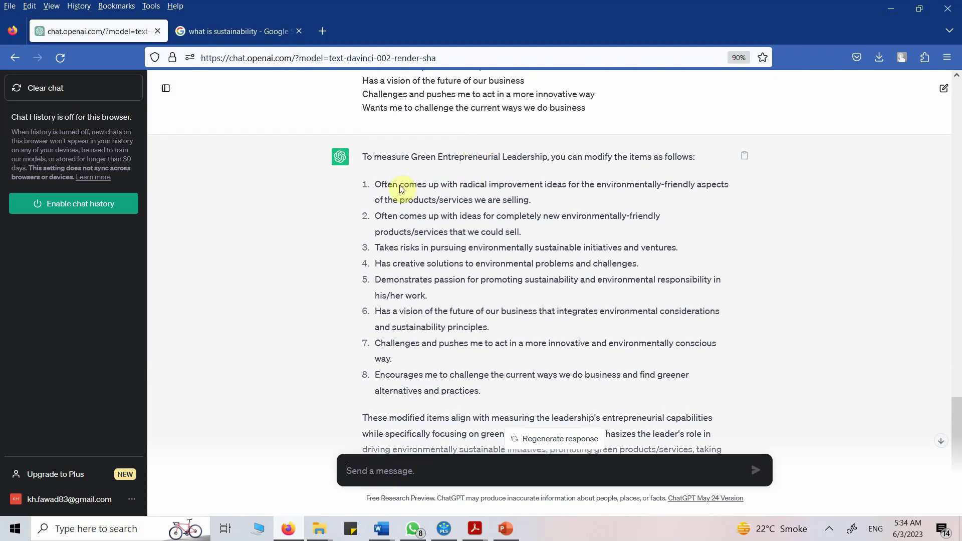
left_click_drag(360, 181, 491, 400)
key("ctrl+c")
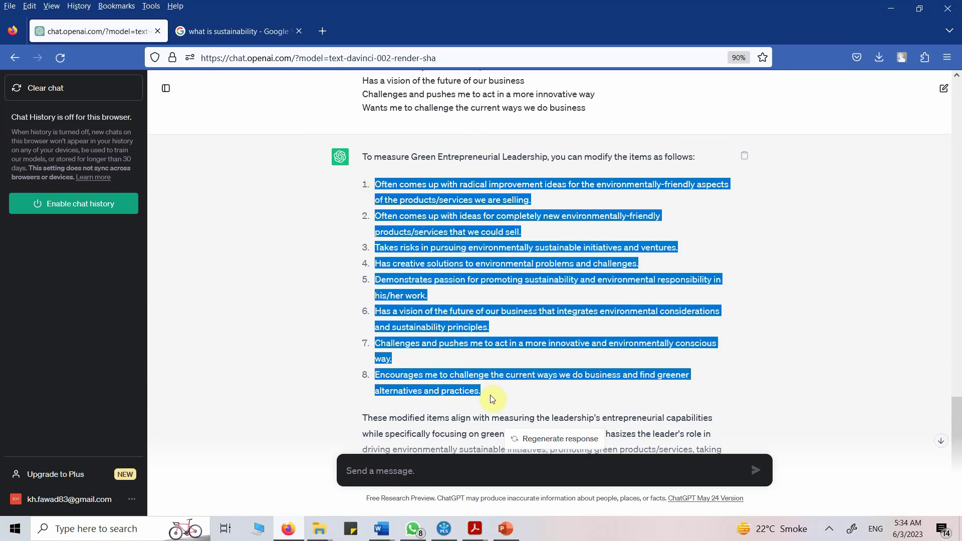
Switch to Document1 in Word and paste the copied items below the original Entrepreneurial leadership items
left_click(381, 528)
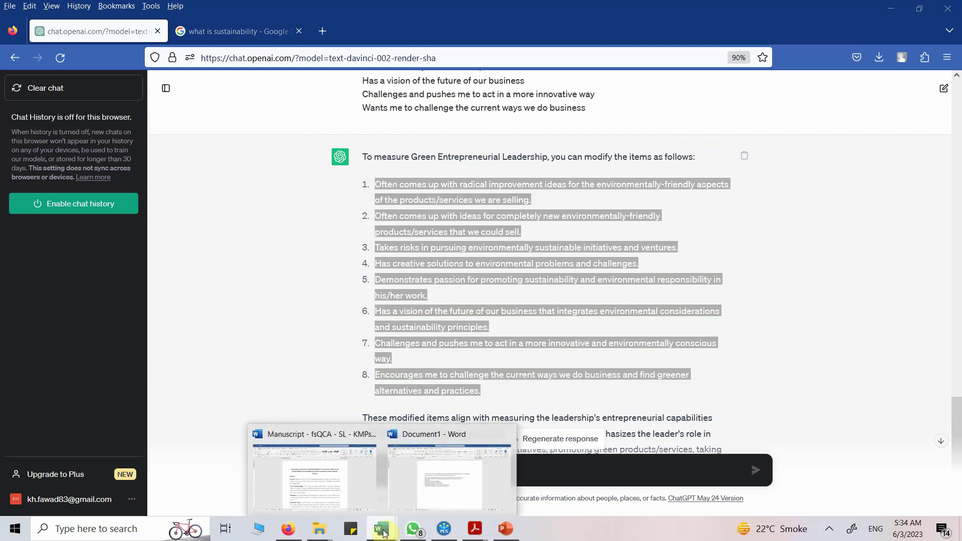
left_click(448, 484)
left_click(332, 356)
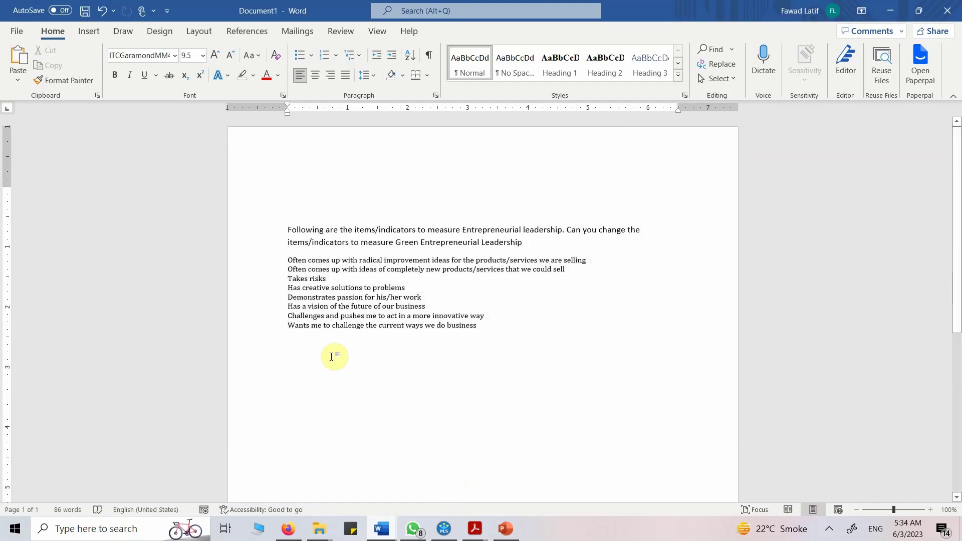
key("Return")
key("ctrl+z")
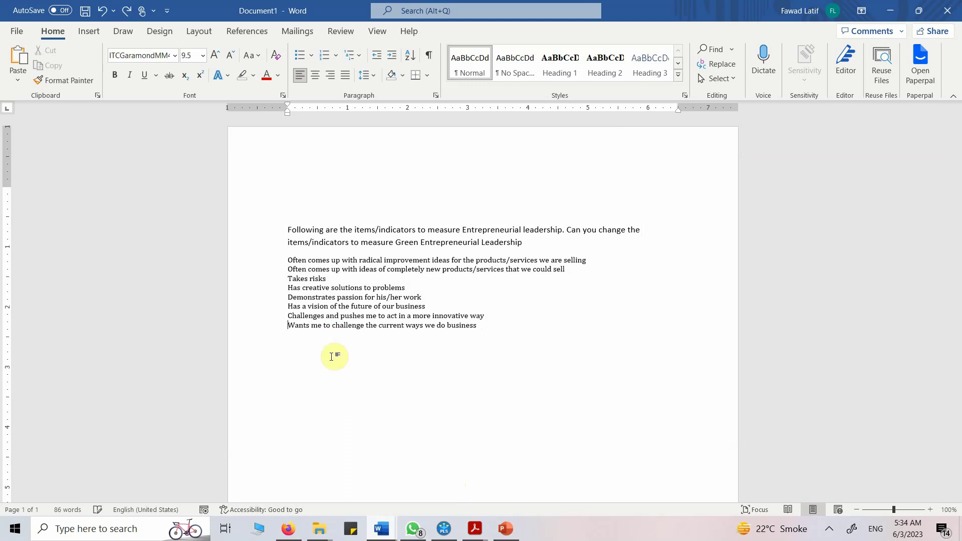
double_click(331, 356)
key("ctrl+v")
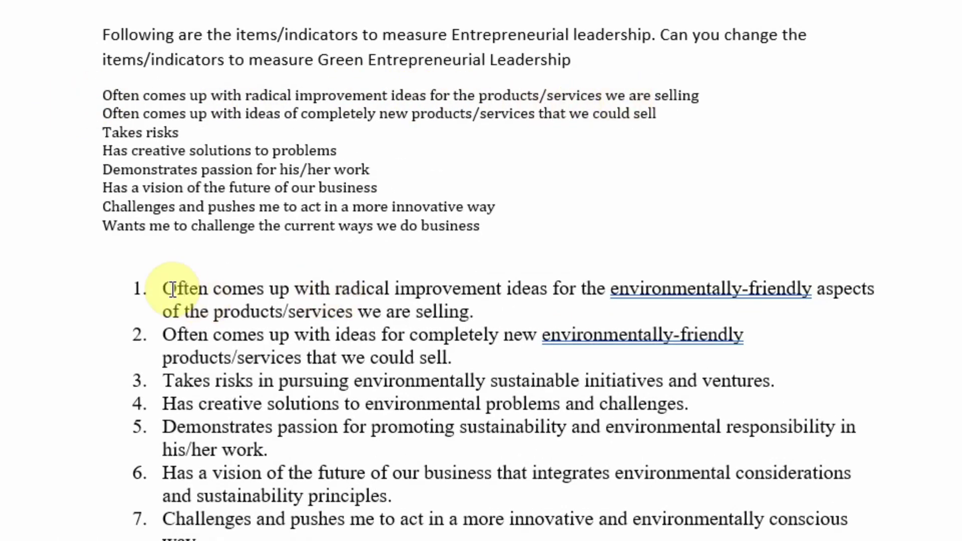
Review the pasted Green Entrepreneurial Leadership items against the originals, highlighting the first item about radical improvement ideas
left_click_drag(173, 289, 706, 315)
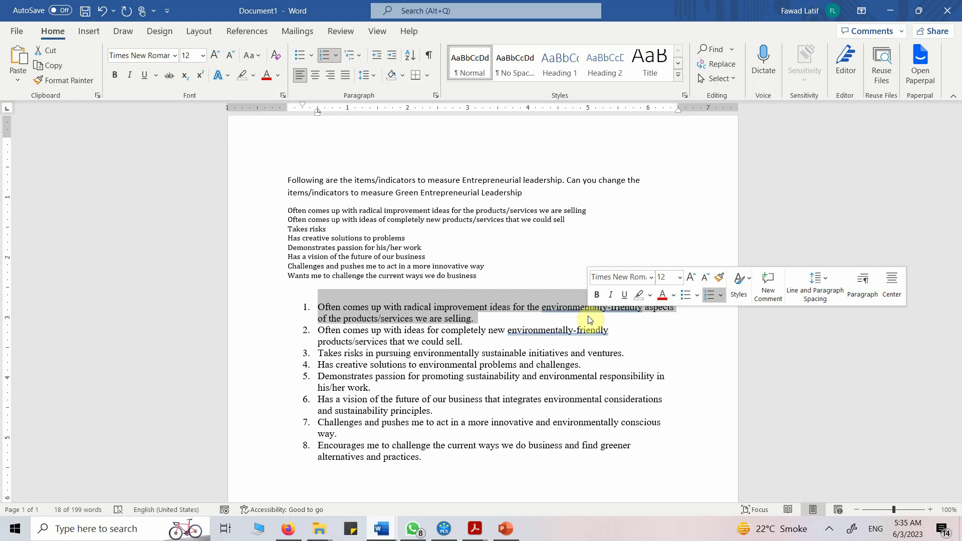
left_click(352, 354)
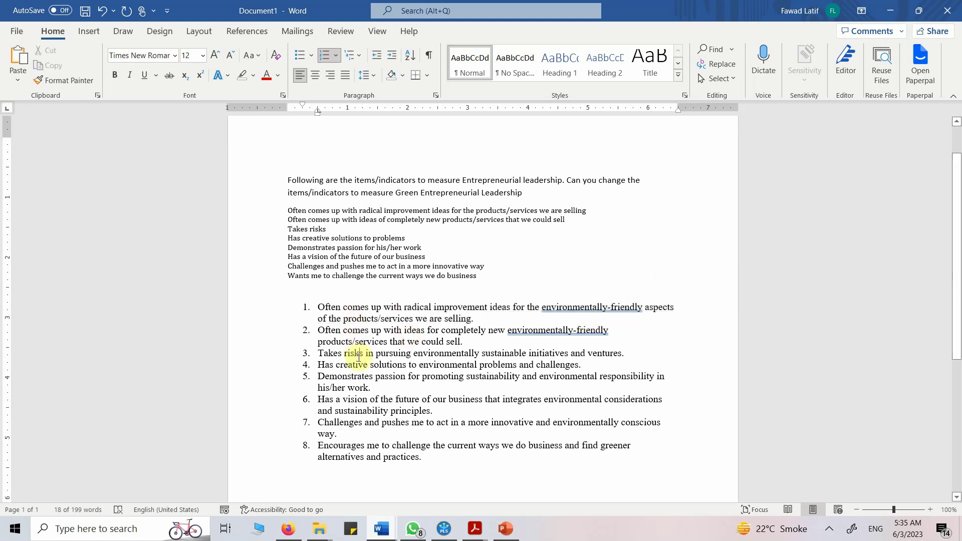